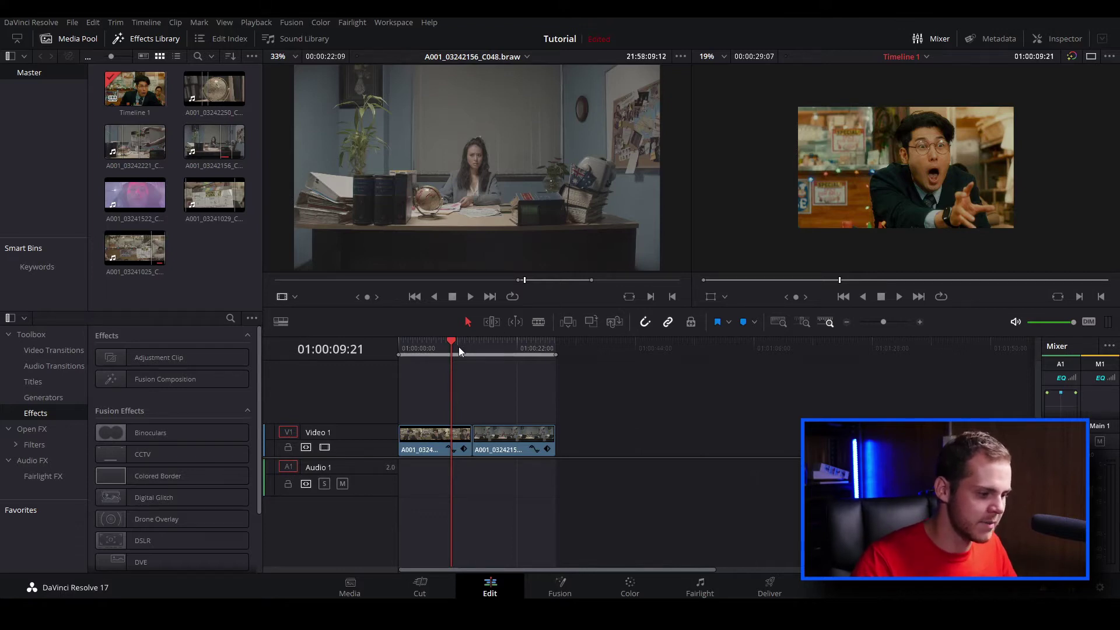
Step: Add a Cross Dissolve at the Video 1 cut and extend its start by two frames
mouse_move(459, 347)
mouse_down()
mouse_move(479, 348)
mouse_move(433, 357)
mouse_move(496, 358)
mouse_move(444, 357)
mouse_move(468, 363)
mouse_up()
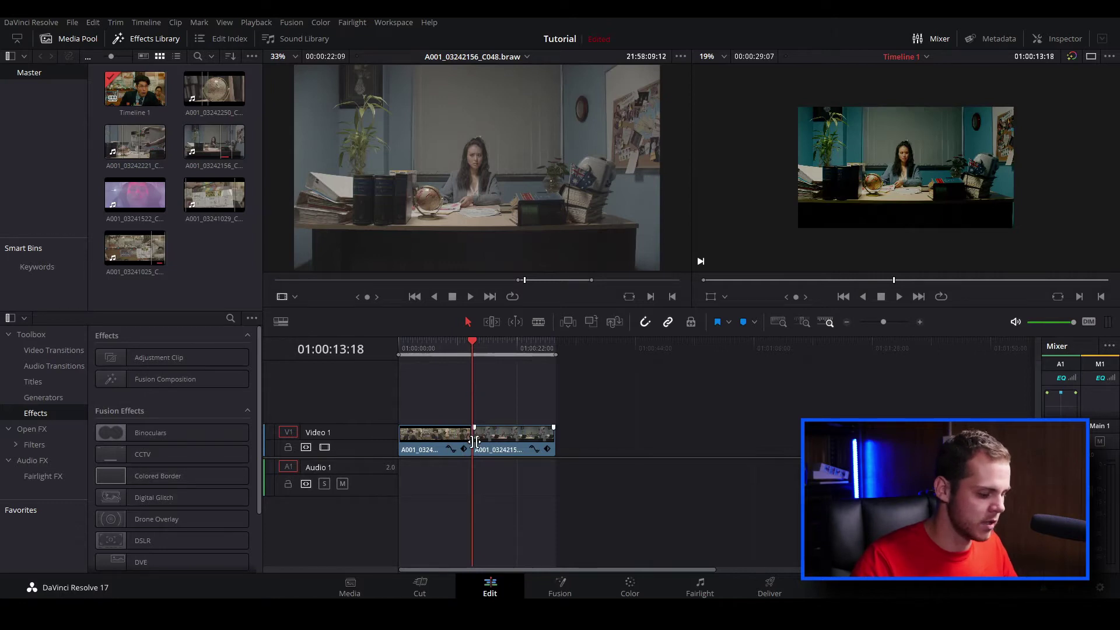
scroll(502, 464, up, 6)
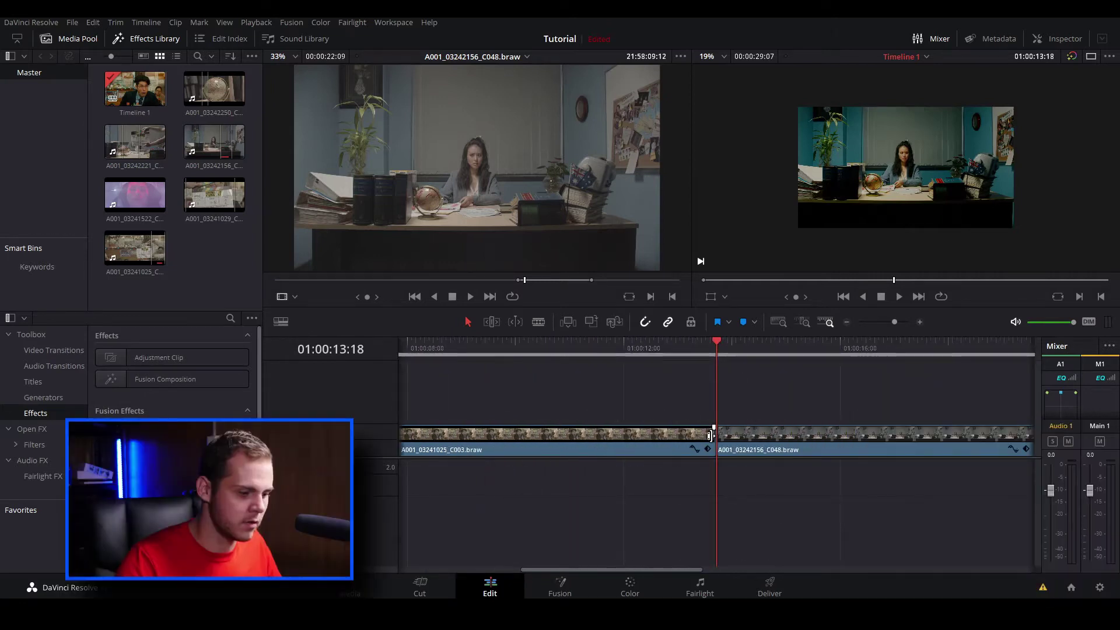
drag(715, 346, 690, 351)
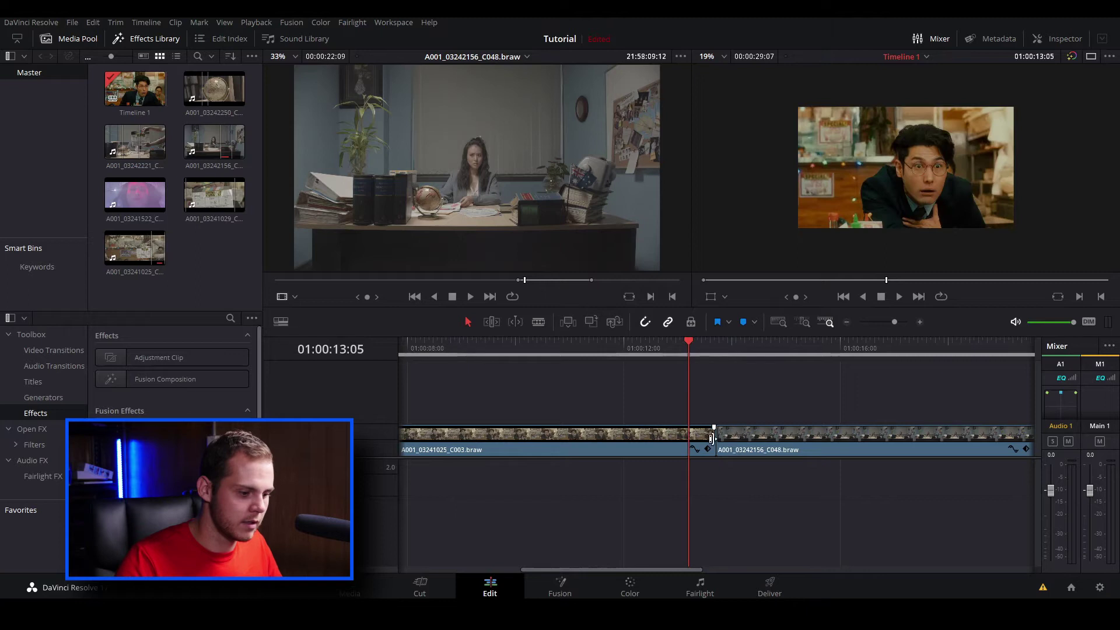
right_click(715, 437)
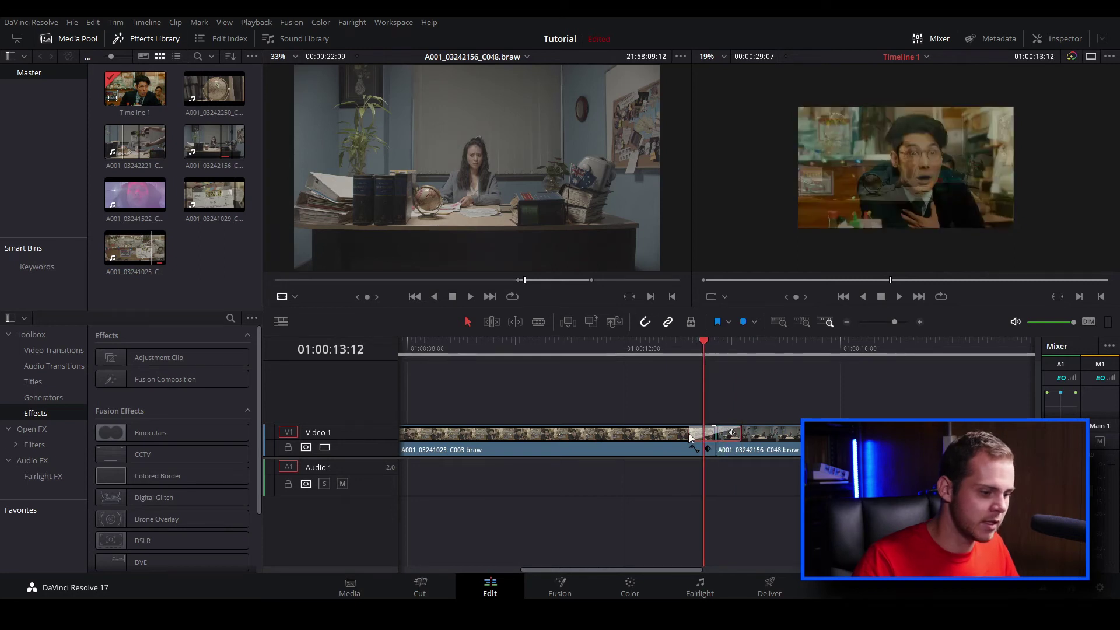
drag(692, 433, 666, 435)
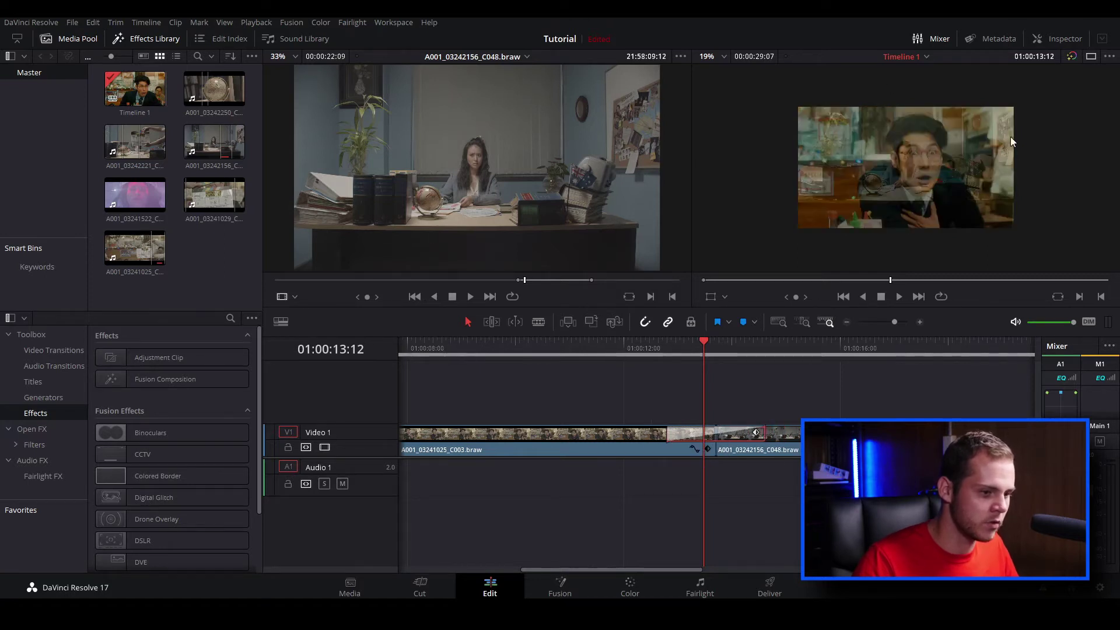
Step: Show the dissolve's 1.8-second (46-frame) settings and browse Transition Type without changing it
click(1063, 36)
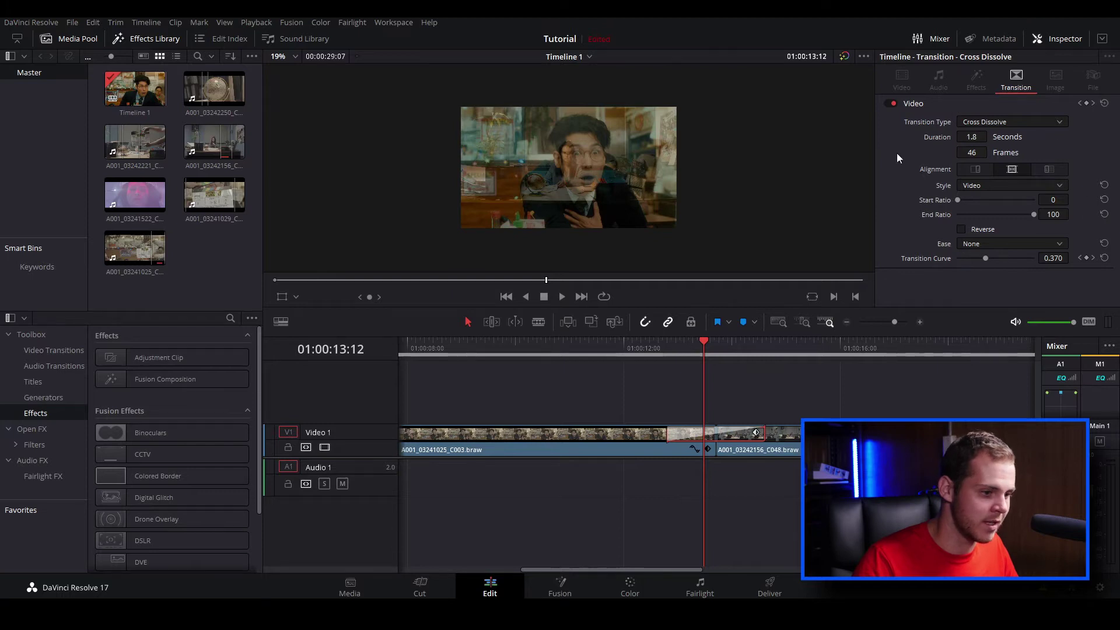
click(1002, 122)
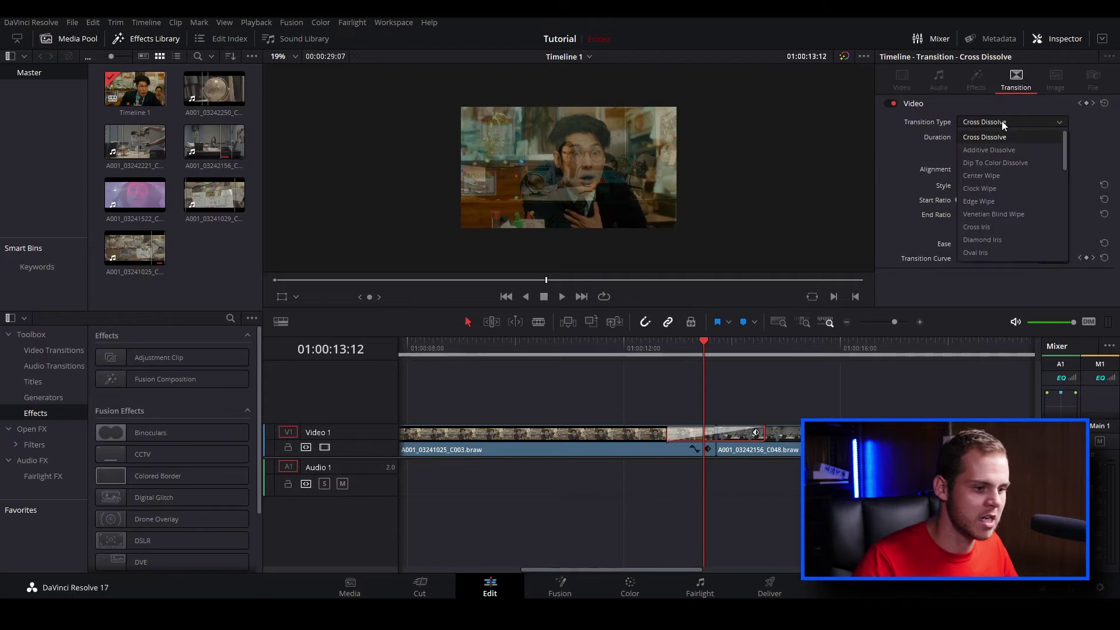
scroll(1013, 157, down, 5)
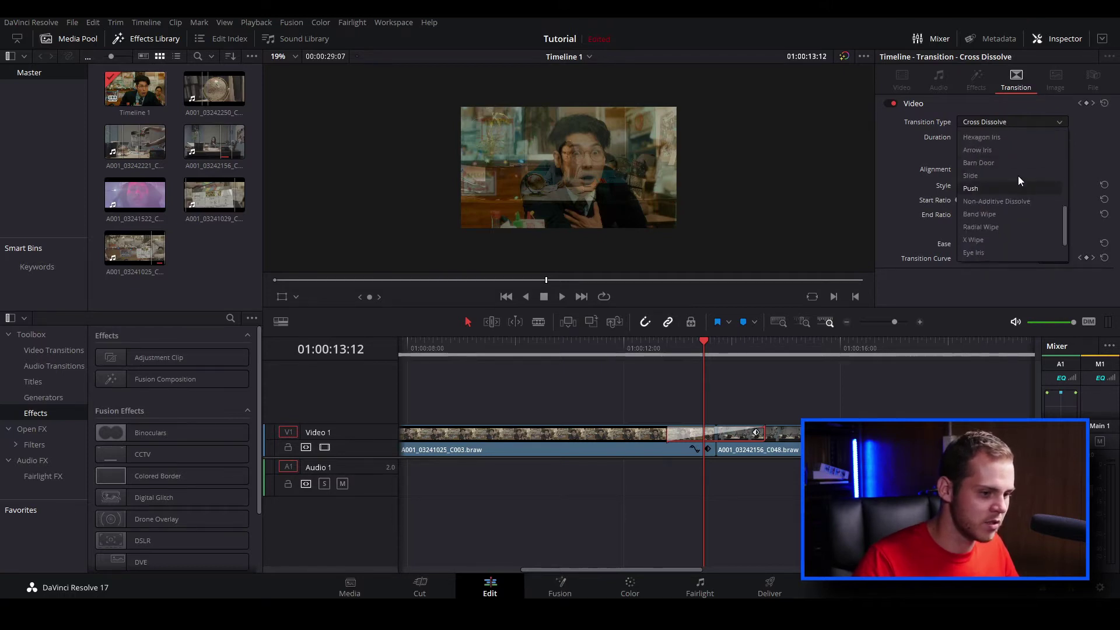
scroll(1012, 175, up, 3)
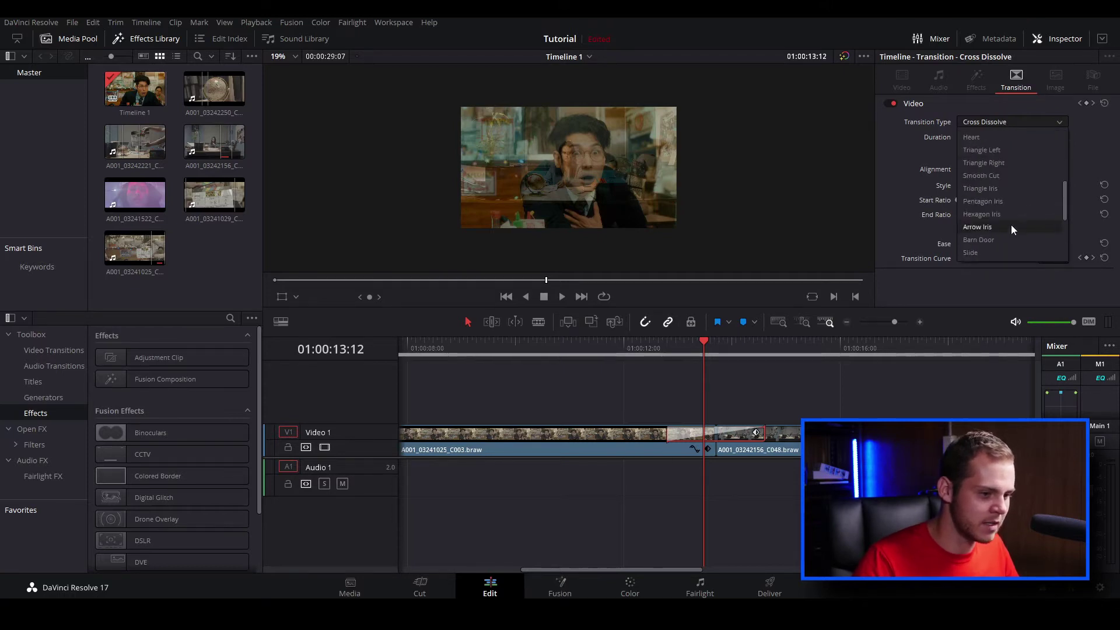
scroll(1025, 187, up, 3)
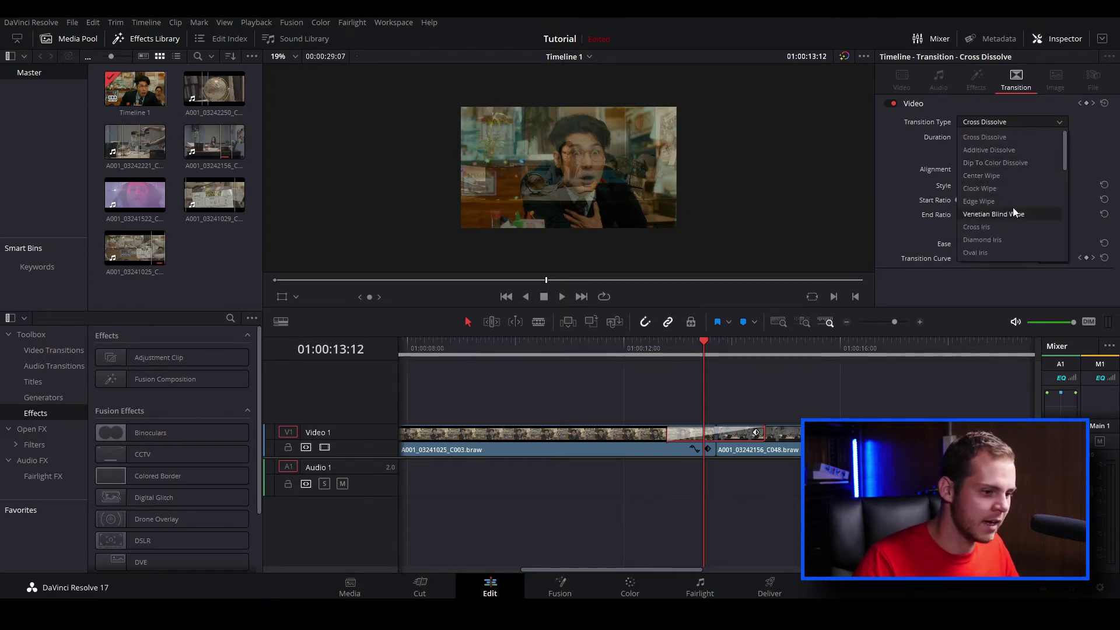
scroll(1013, 208, down, 3)
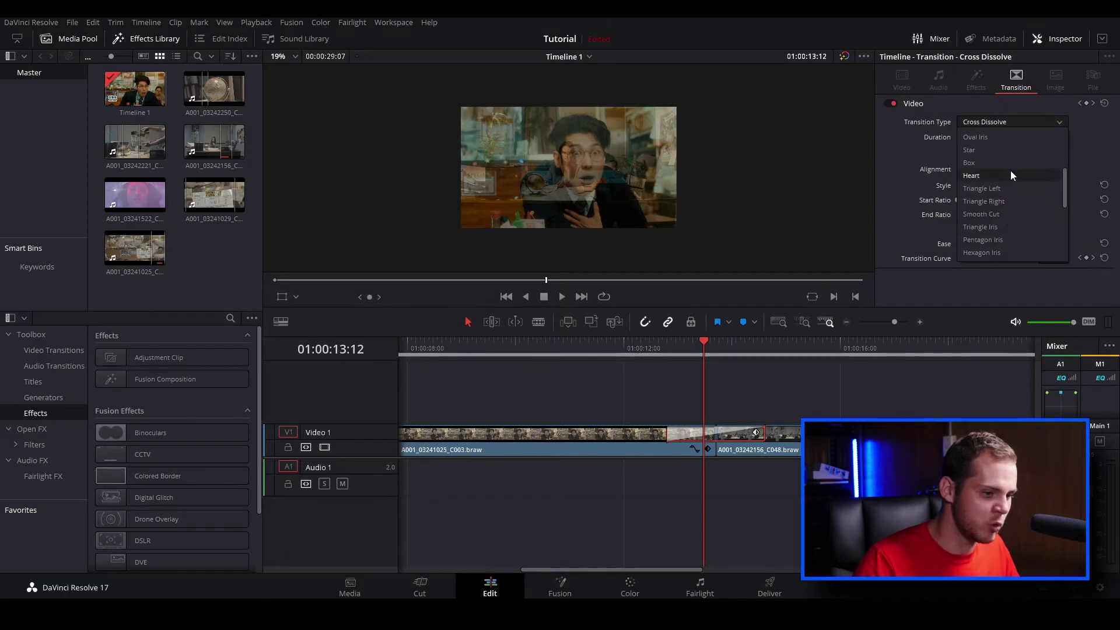
scroll(1008, 164, up, 3)
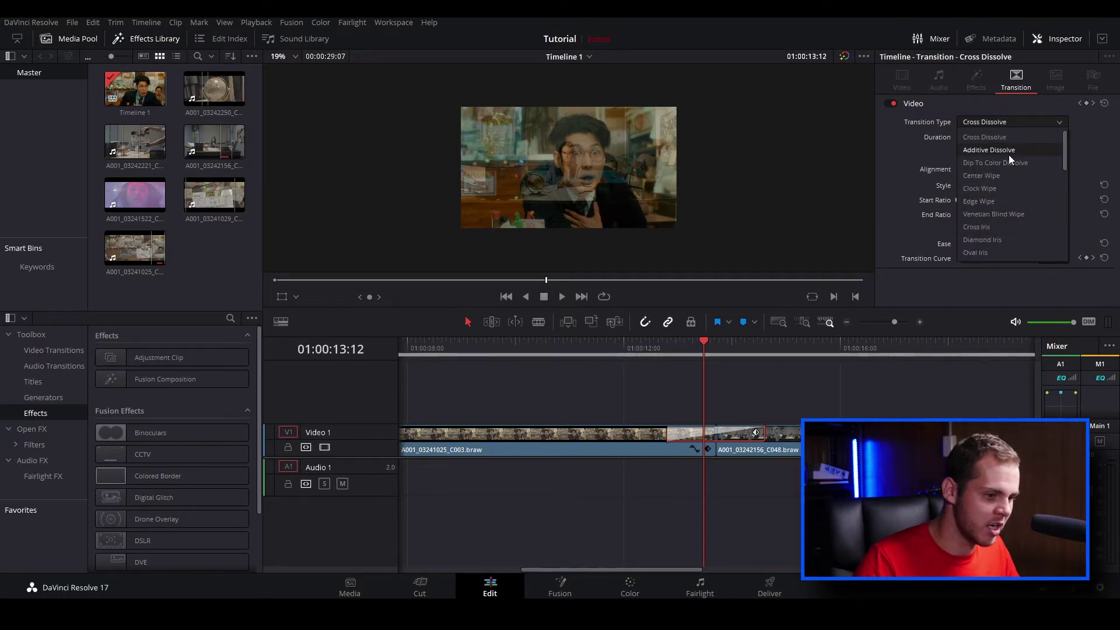
key(Escape)
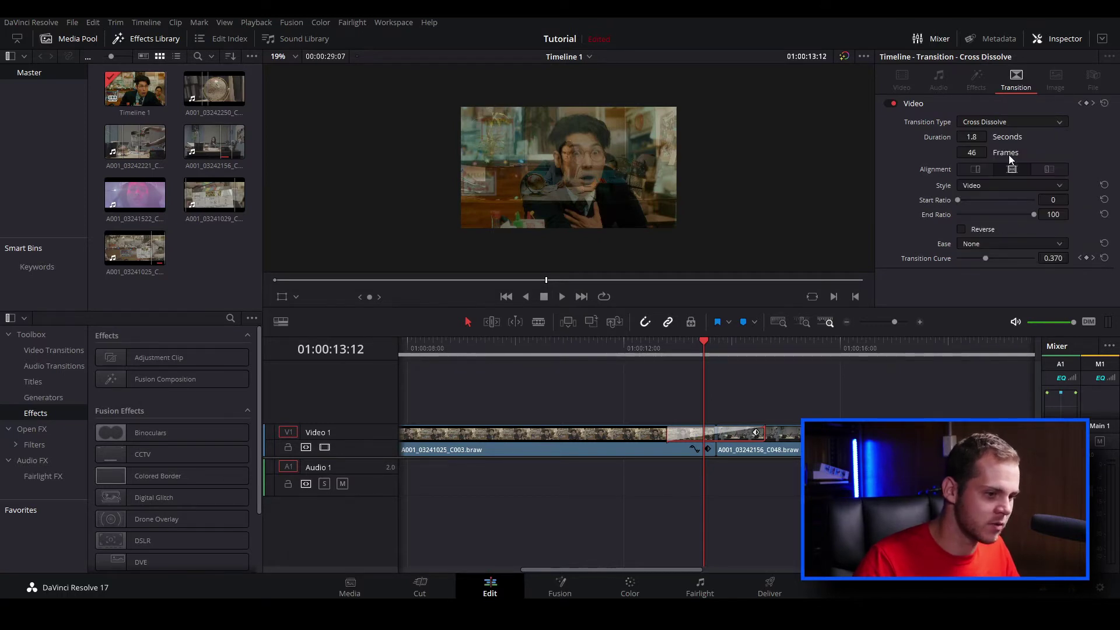
Step: Resize the transition to a 1.0-second (25-frame) Additive Dissolve with In & Out easing
drag(690, 350, 726, 348)
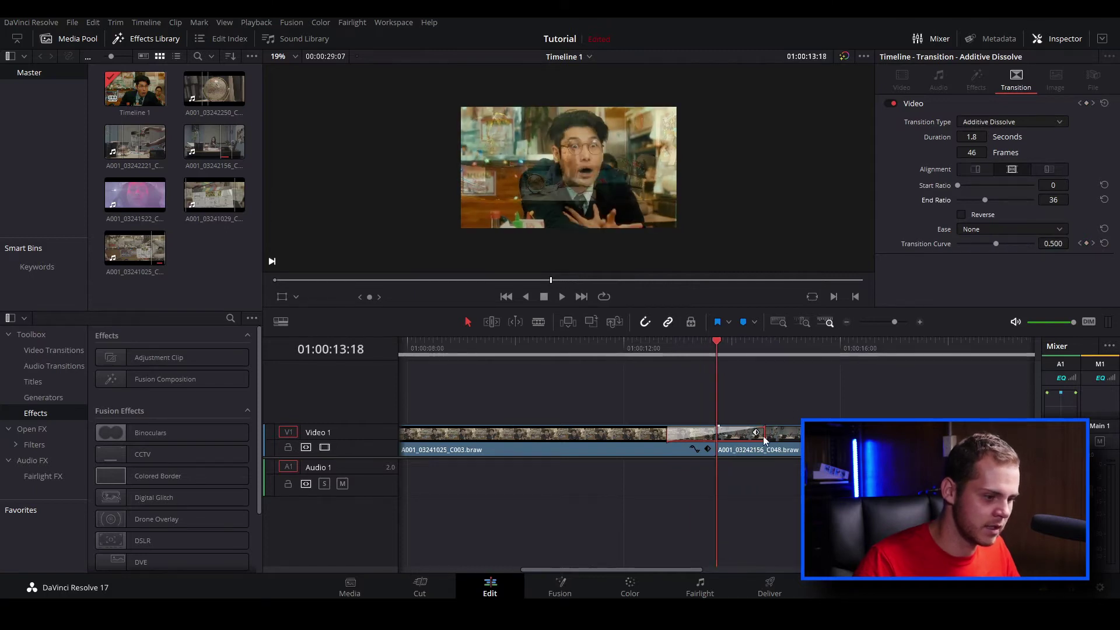
drag(759, 433, 791, 433)
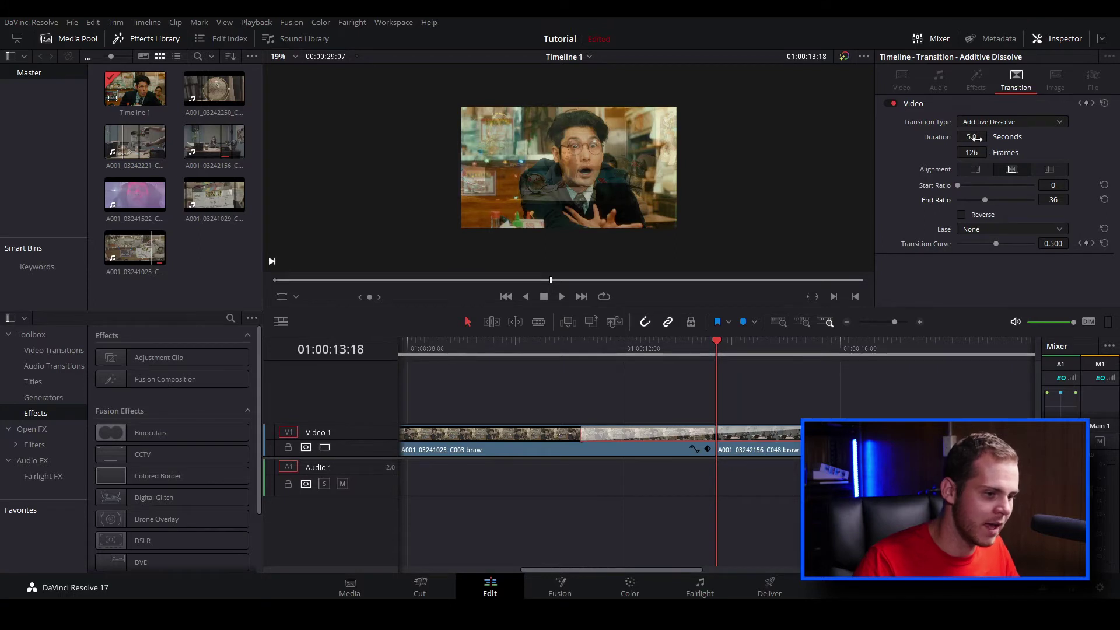
drag(977, 138, 750, 433)
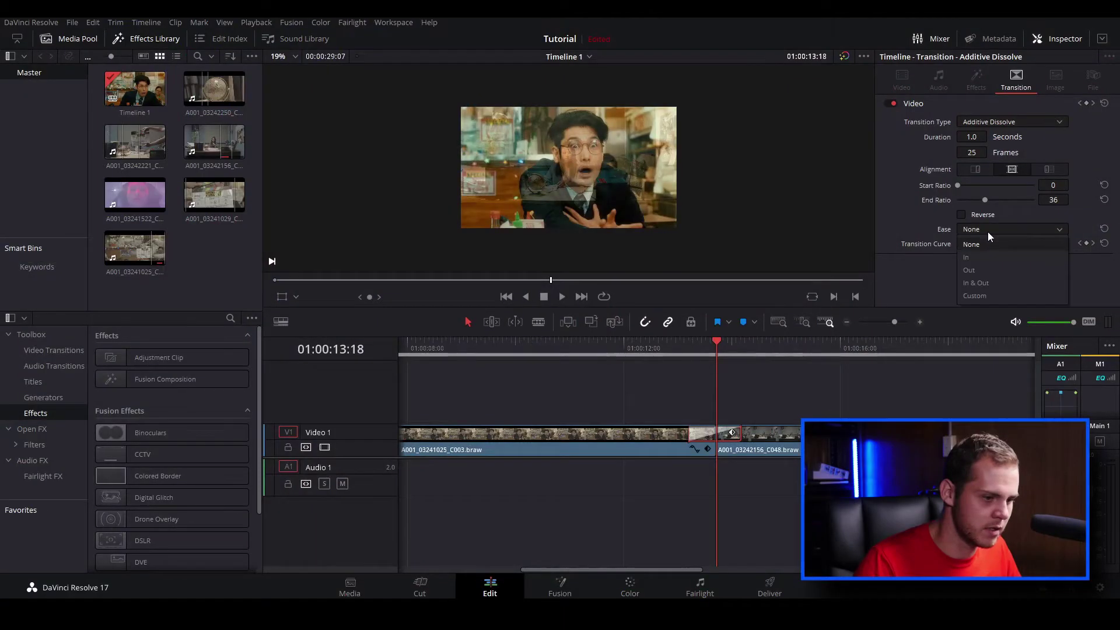
click(985, 285)
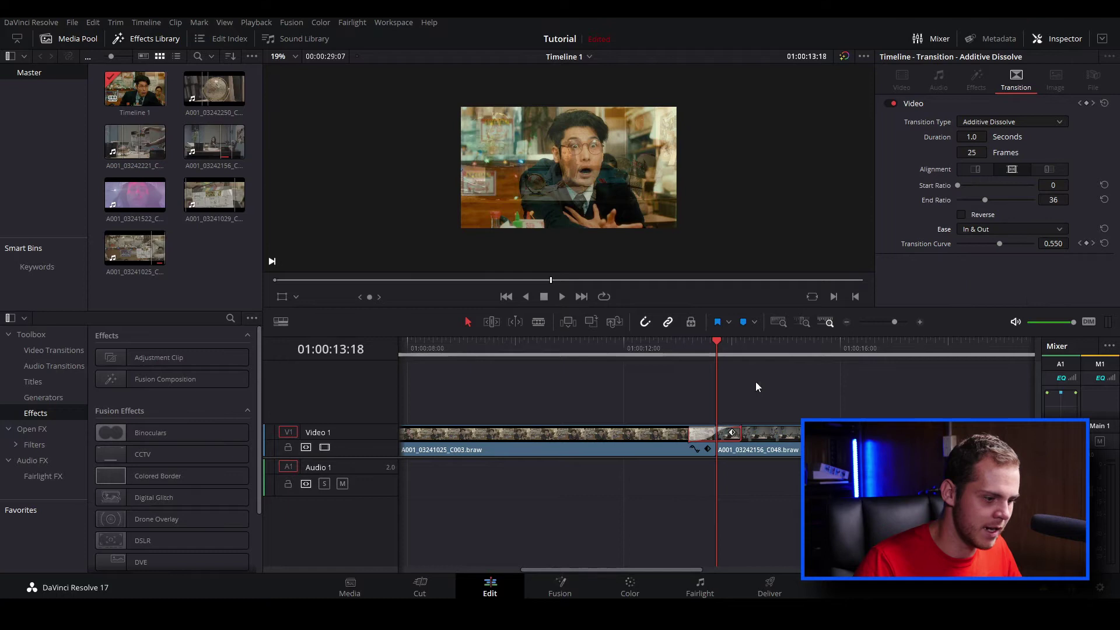
Step: Switch the Additive Dissolve's easing between None and In & Out, play it back, then delete it
click(702, 350)
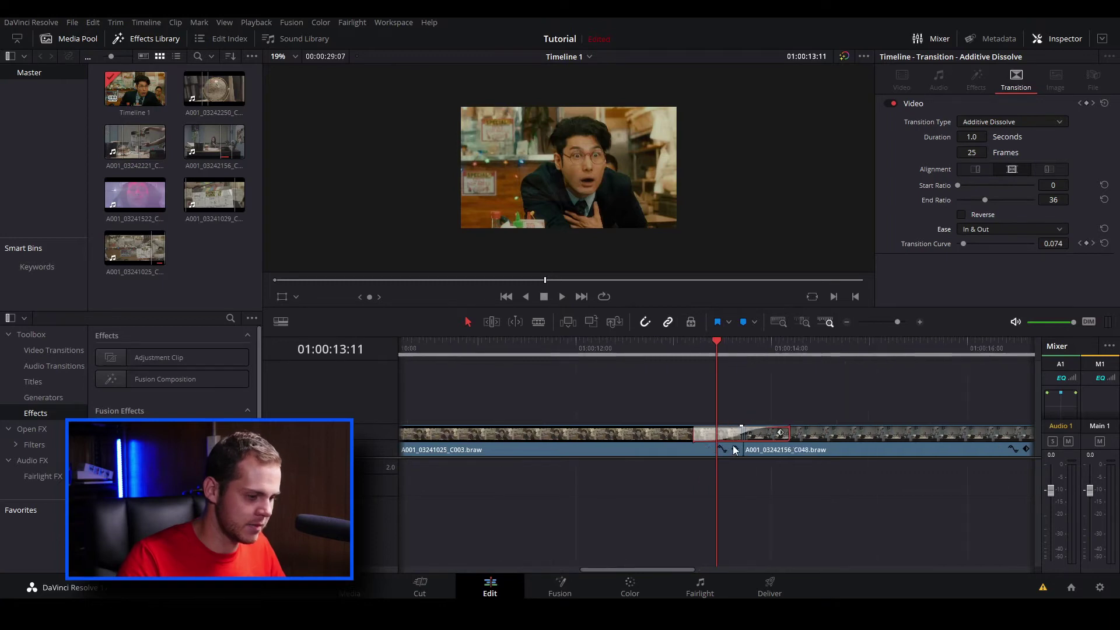
scroll(724, 444, up, 3)
click(996, 228)
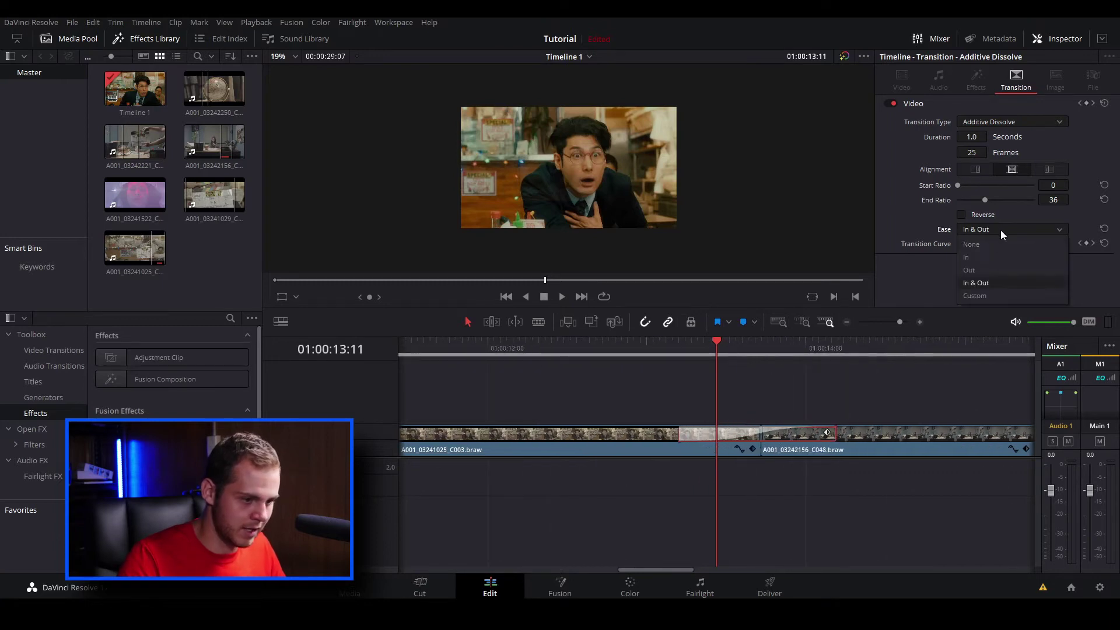
click(988, 239)
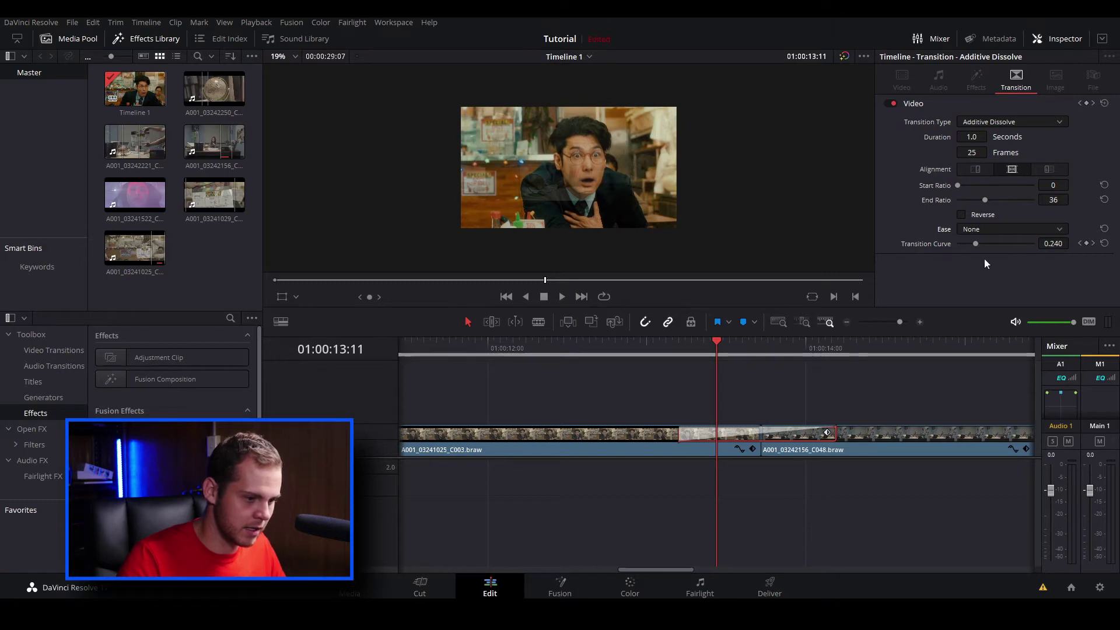
click(985, 231)
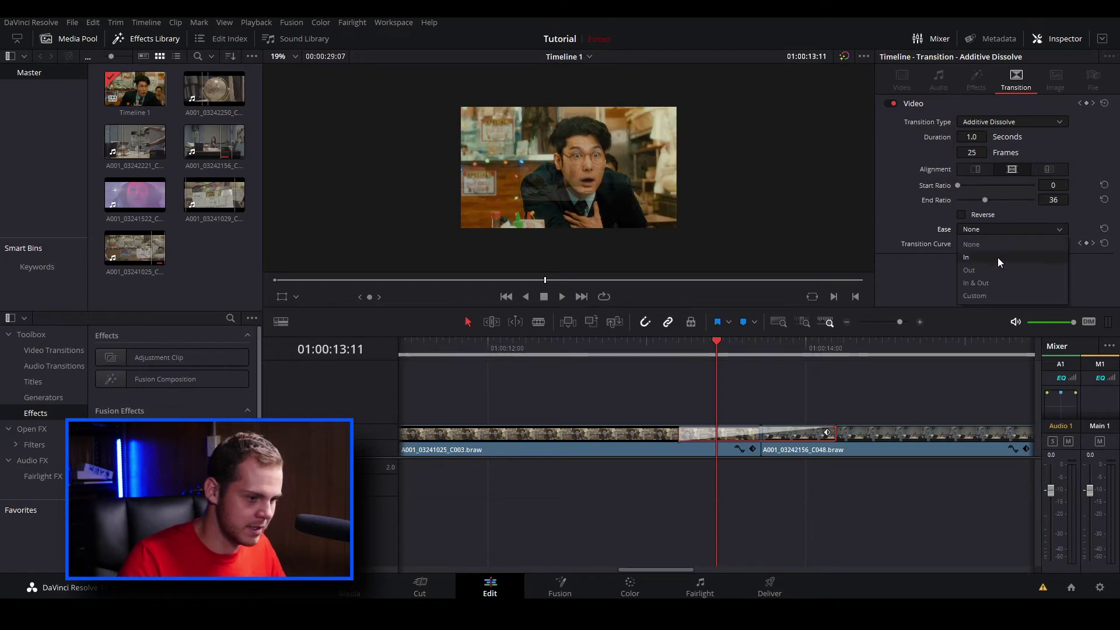
click(984, 284)
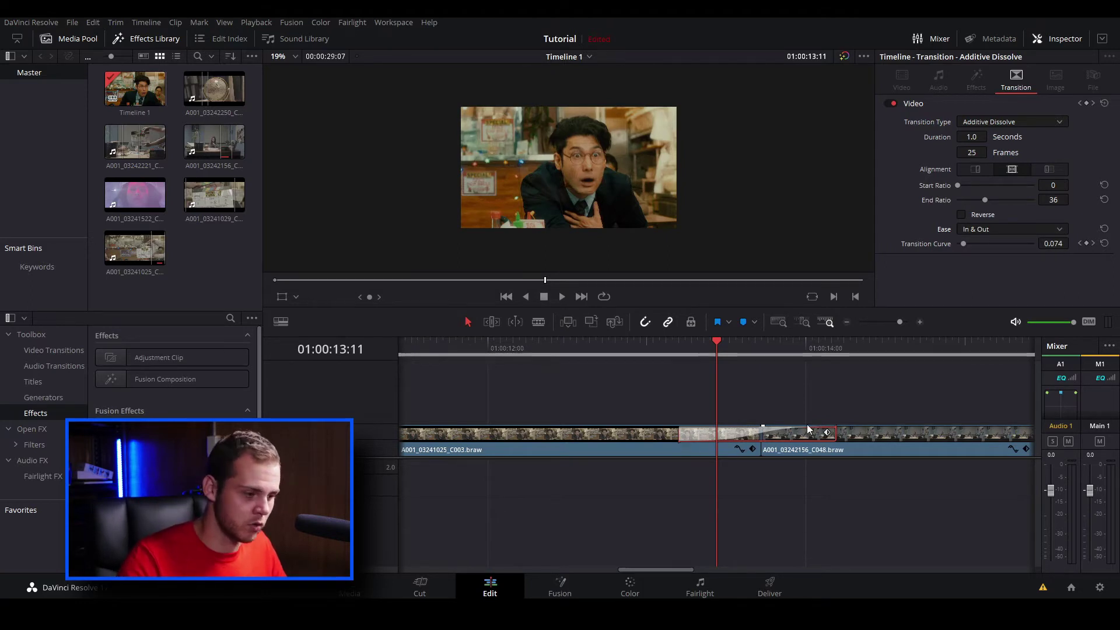
key(space)
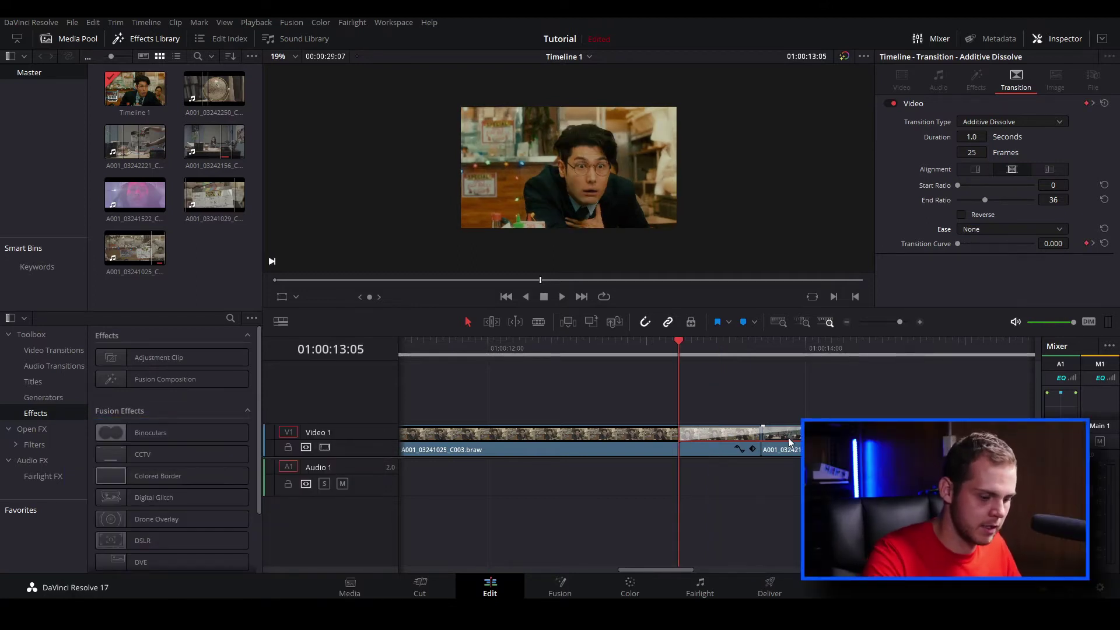
key(Delete)
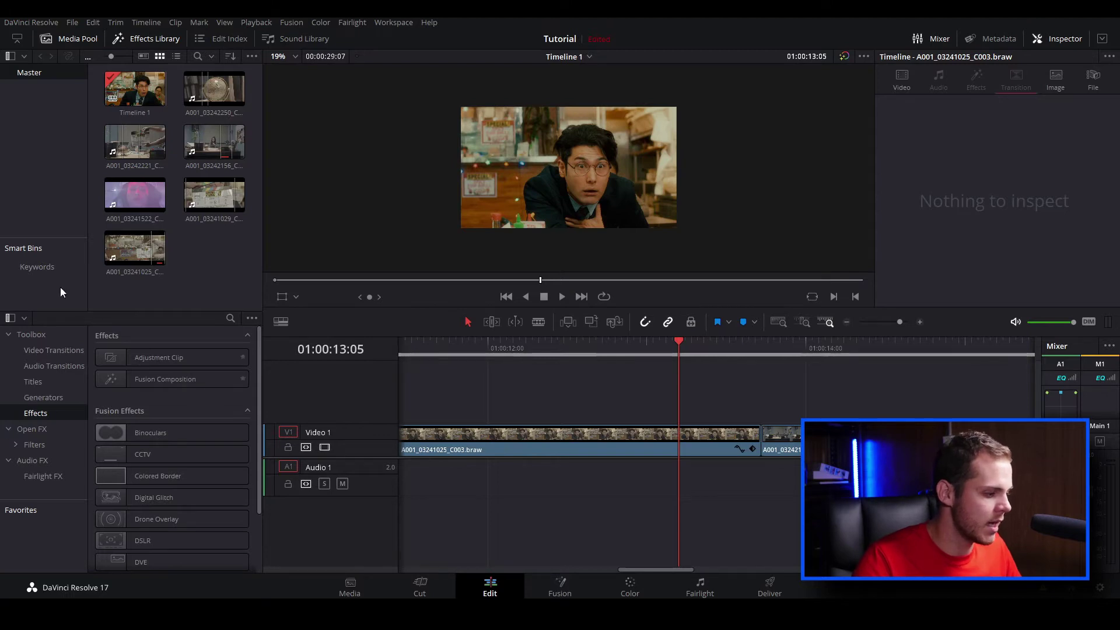
Step: Browse Video Transitions through the Iris, Wipe and Fusion Transitions categories
click(54, 351)
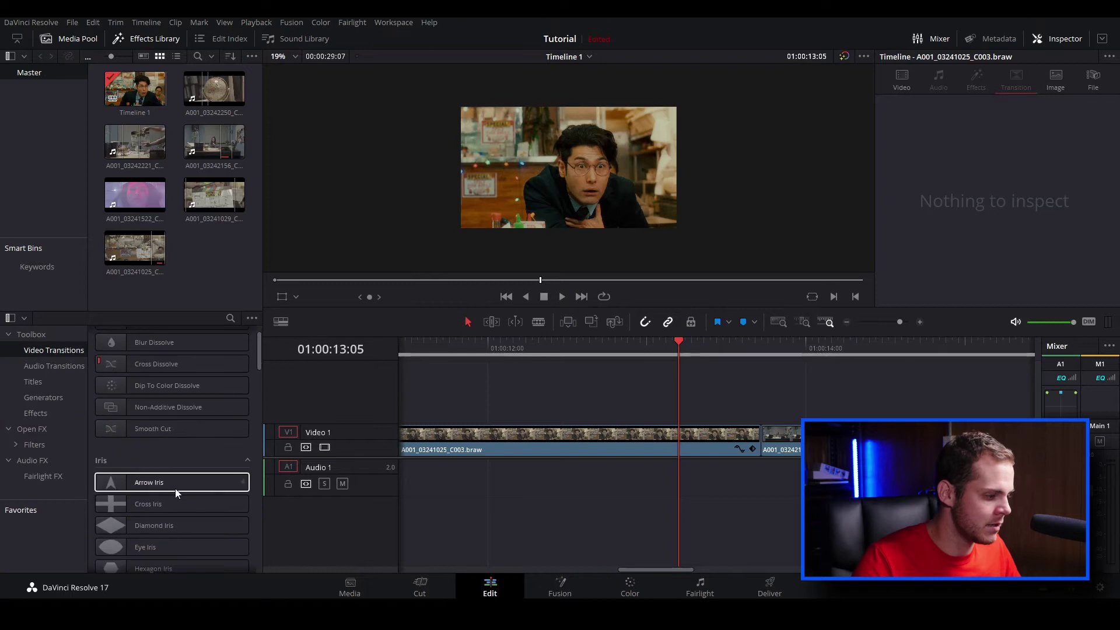
scroll(175, 489, down, 3)
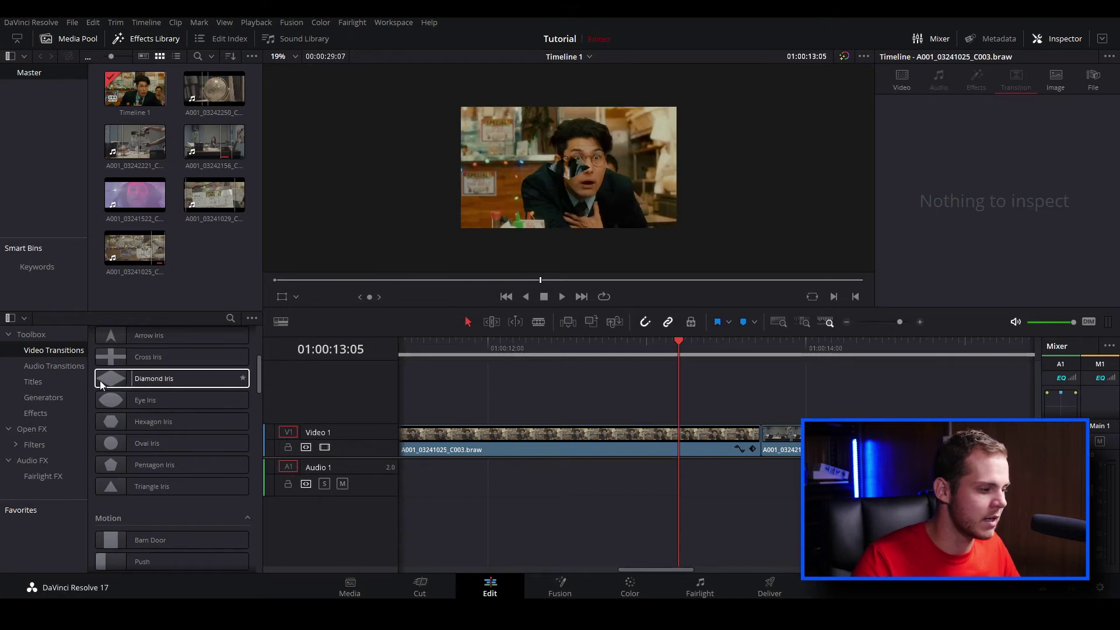
scroll(145, 396, up, 3)
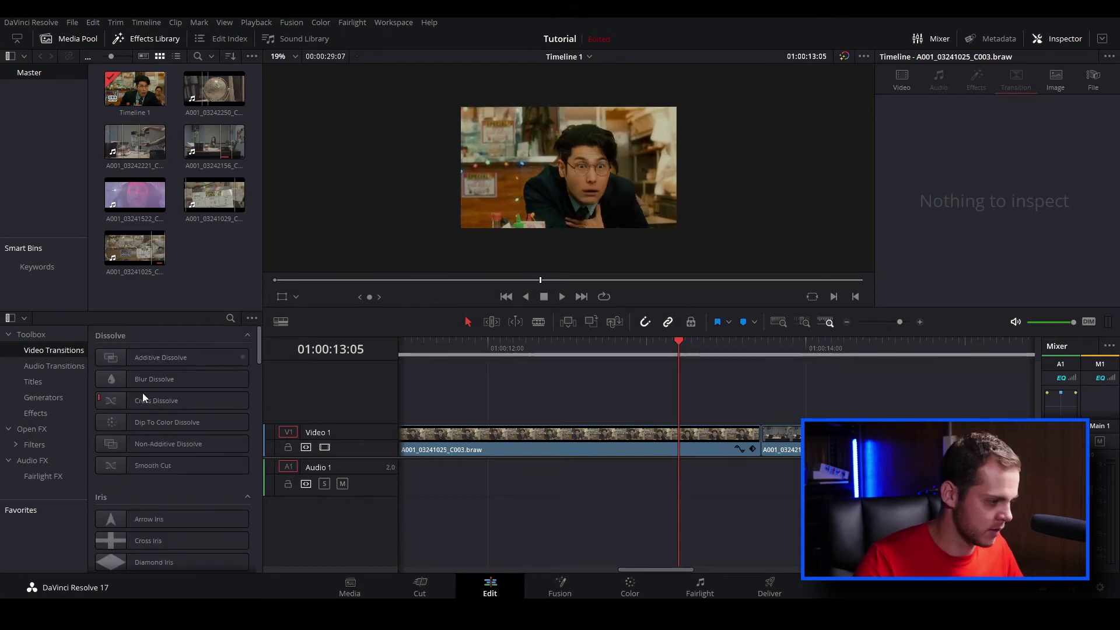
scroll(174, 461, down, 10)
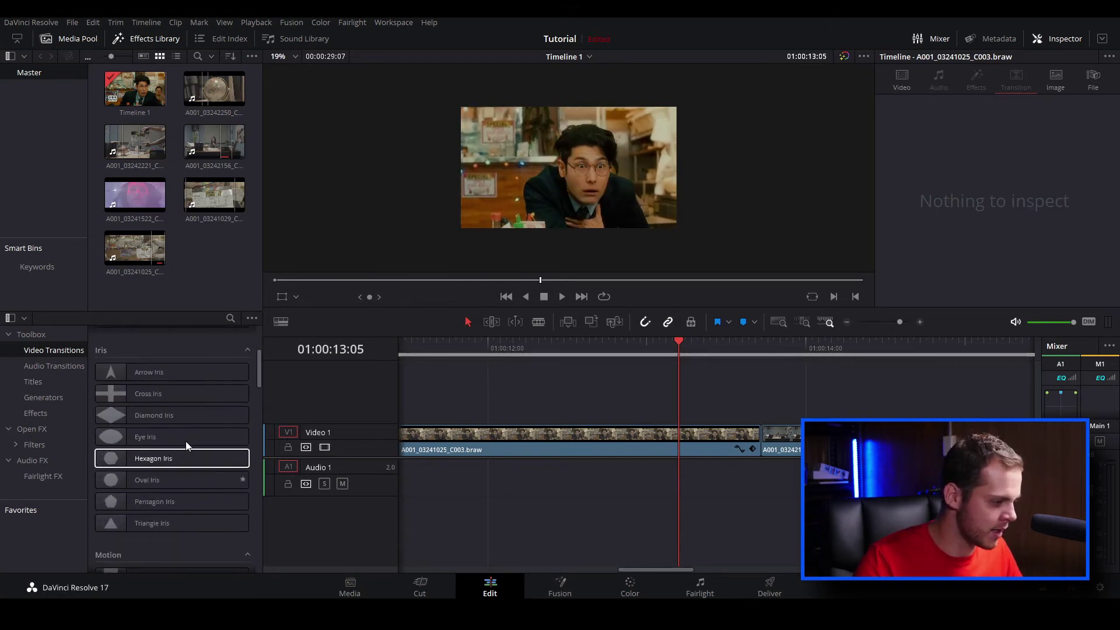
scroll(175, 454, down, 3)
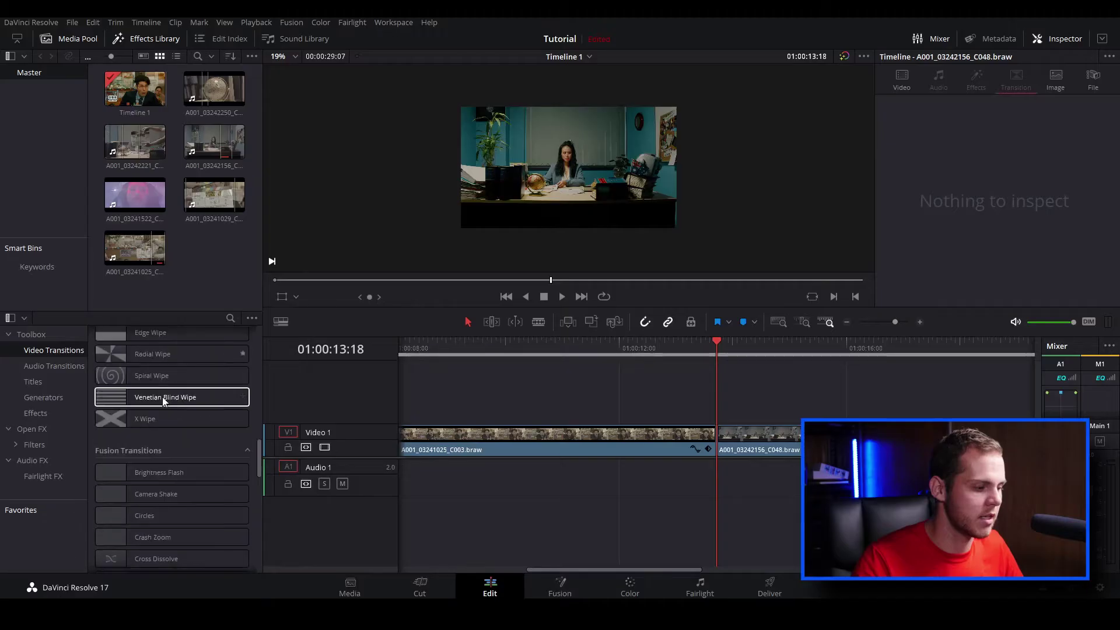
Step: Scroll the transitions list down to the Fusion Transitions and Film Strip
scroll(175, 393, down, 1)
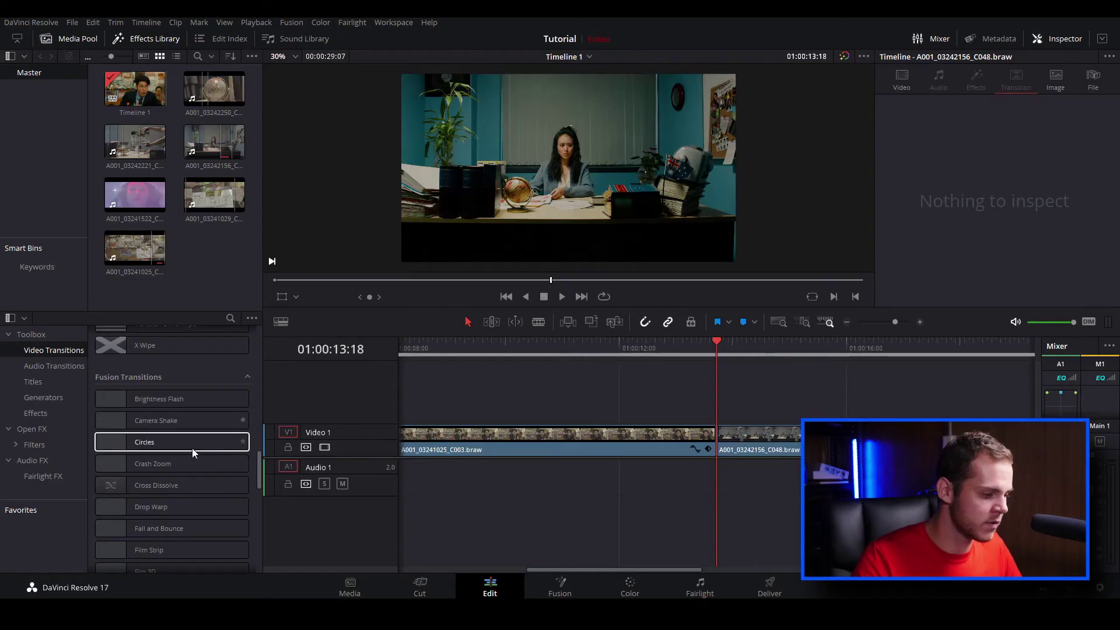
scroll(186, 450, down, 3)
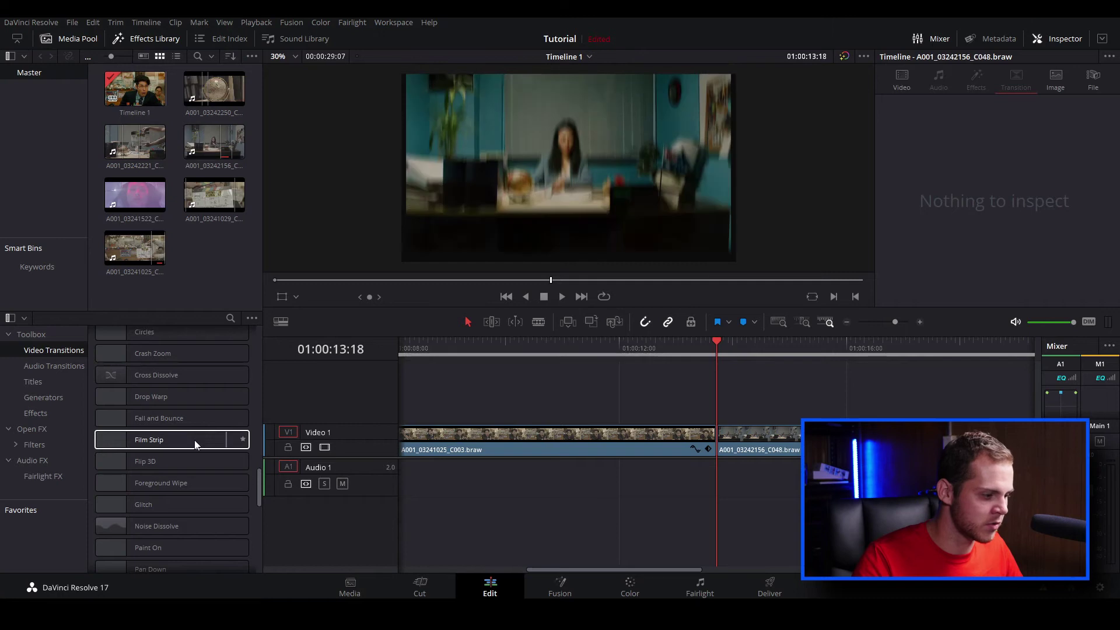
Step: Drop Film Strip onto the Video 1 cut and set its Shutter Angle to 82.2
drag(175, 443, 722, 434)
click(725, 442)
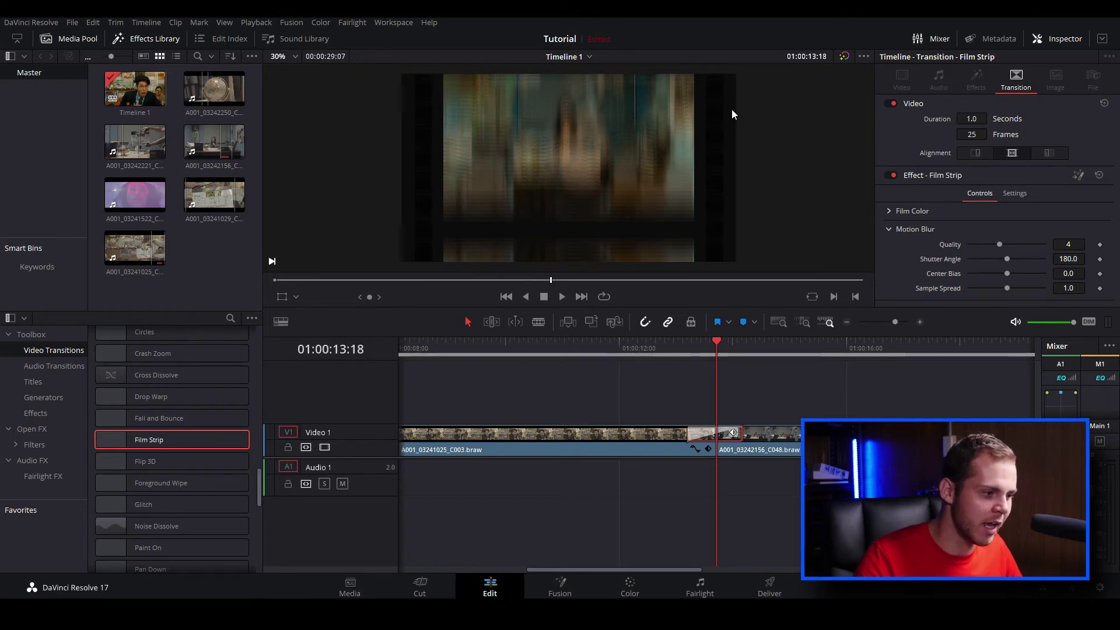
mouse_move(1009, 257)
mouse_down()
mouse_move(1023, 259)
mouse_move(975, 265)
mouse_move(1007, 279)
mouse_up()
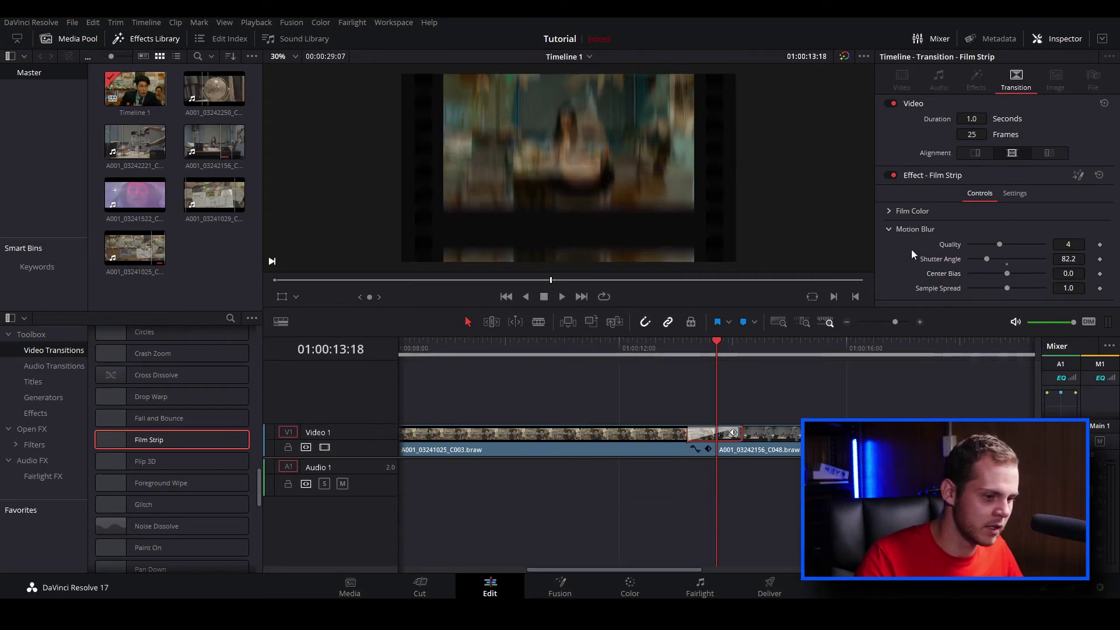
Step: Pick dark red as the Film Strip's film colour, lowering Red to 0.063
click(892, 213)
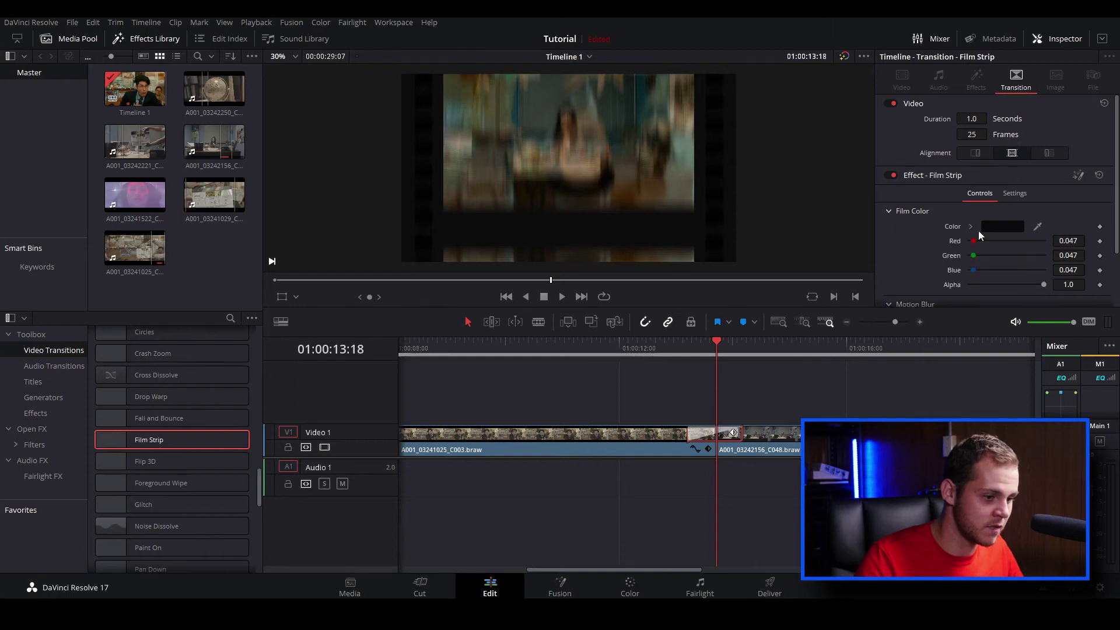
click(1014, 232)
drag(526, 170, 723, 171)
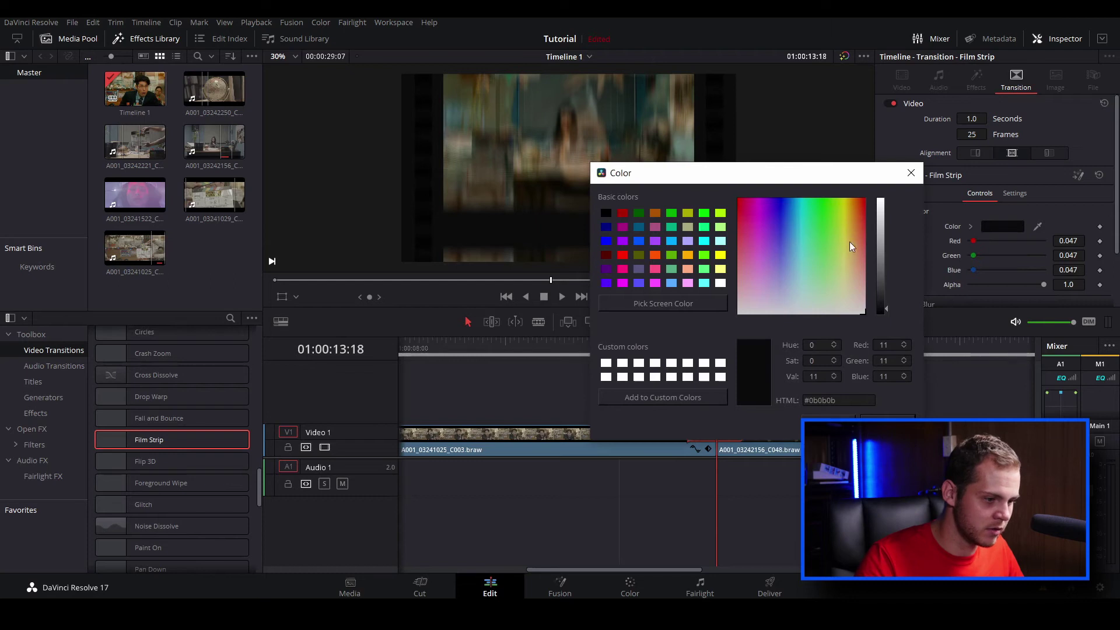
click(606, 255)
click(830, 421)
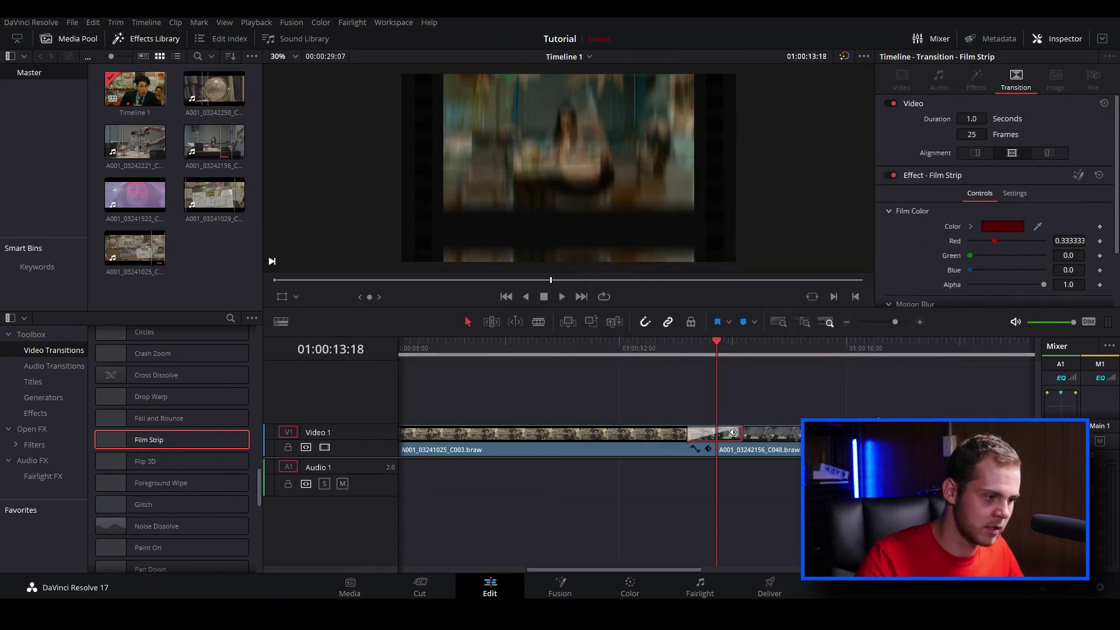
drag(994, 241, 973, 242)
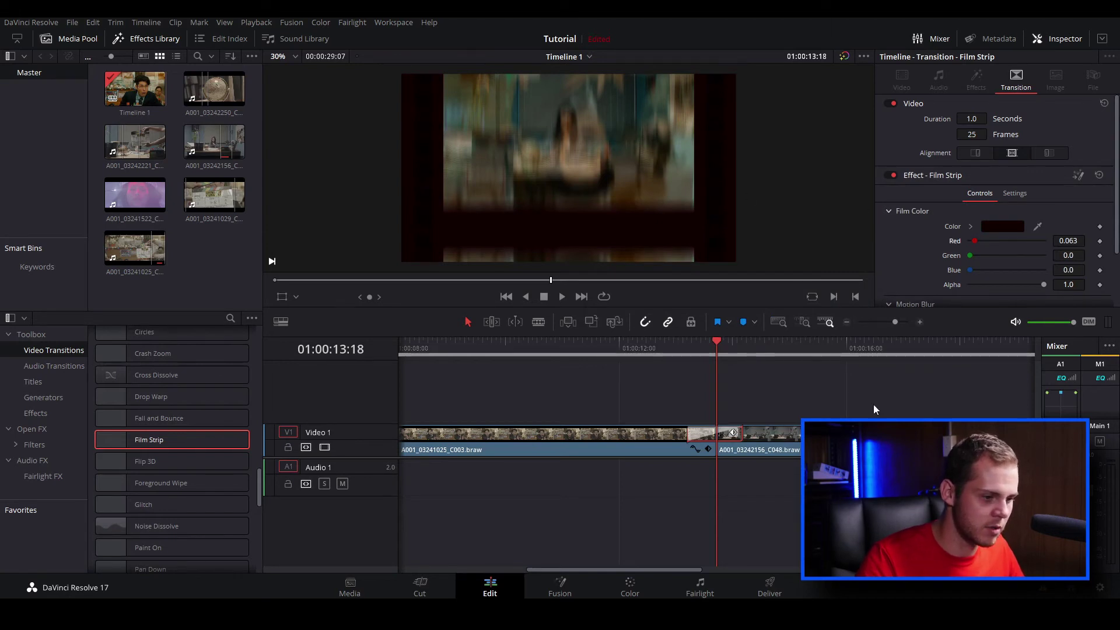
scroll(904, 233, down, 3)
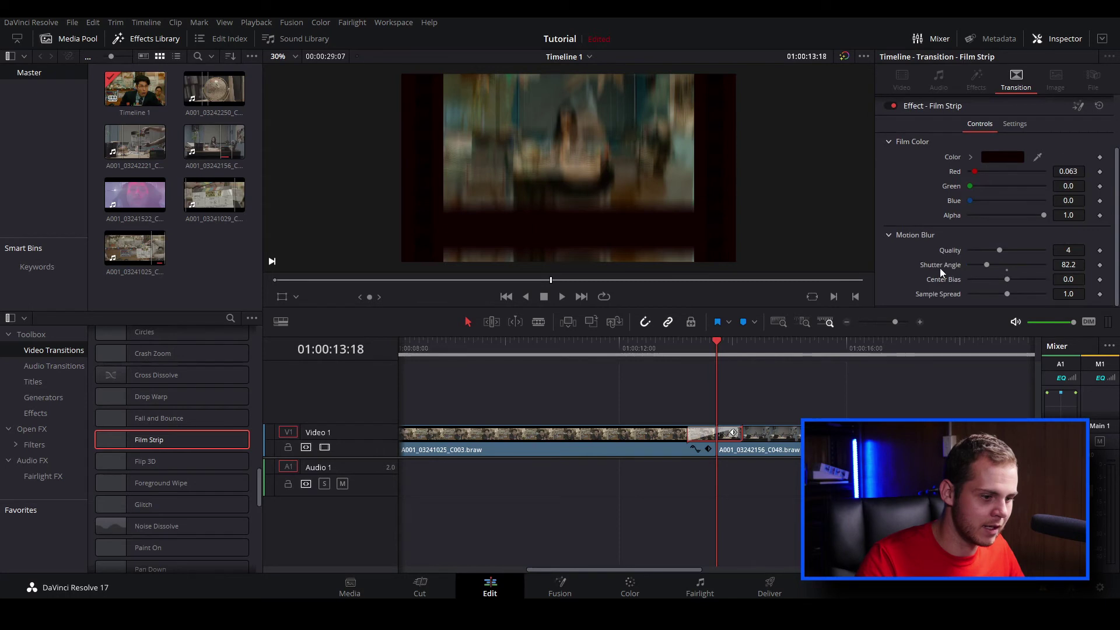
scroll(926, 267, up, 2)
Step: Scrub back and forth through A001_03241025_C003.braw's frames on the Fusion page
scroll(126, 409, up, 3)
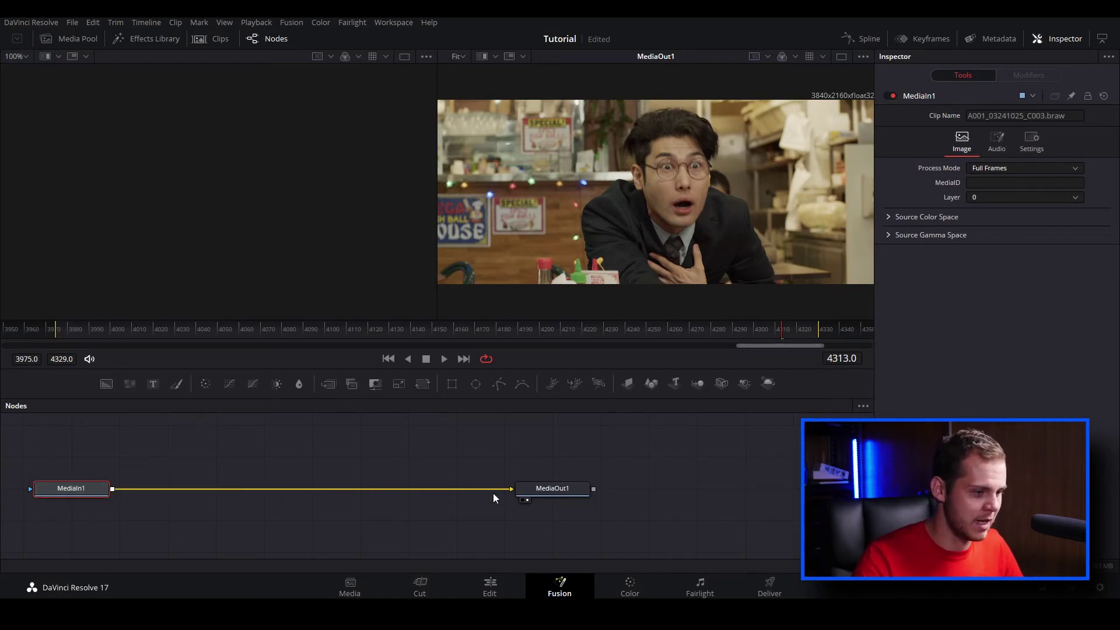
drag(100, 333, 546, 339)
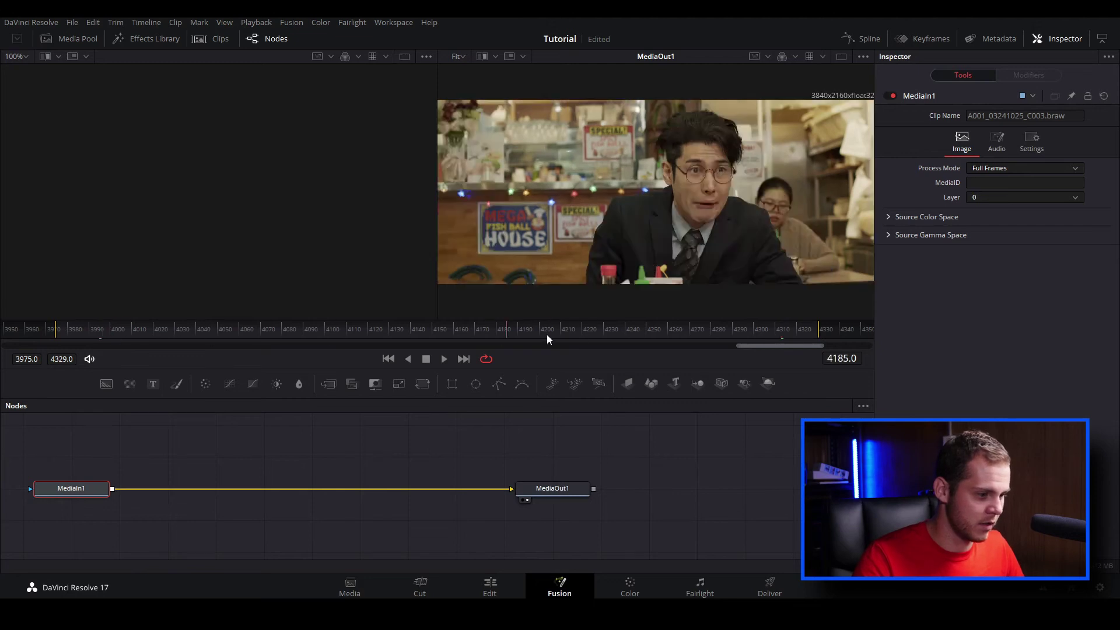
click(786, 336)
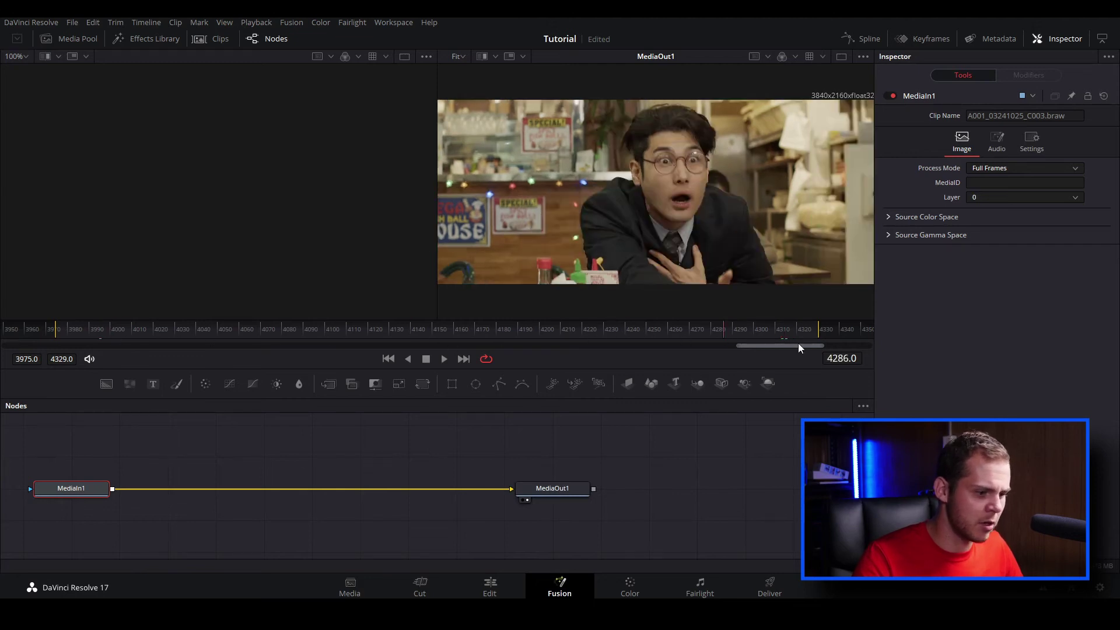
click(797, 341)
drag(286, 342, 227, 338)
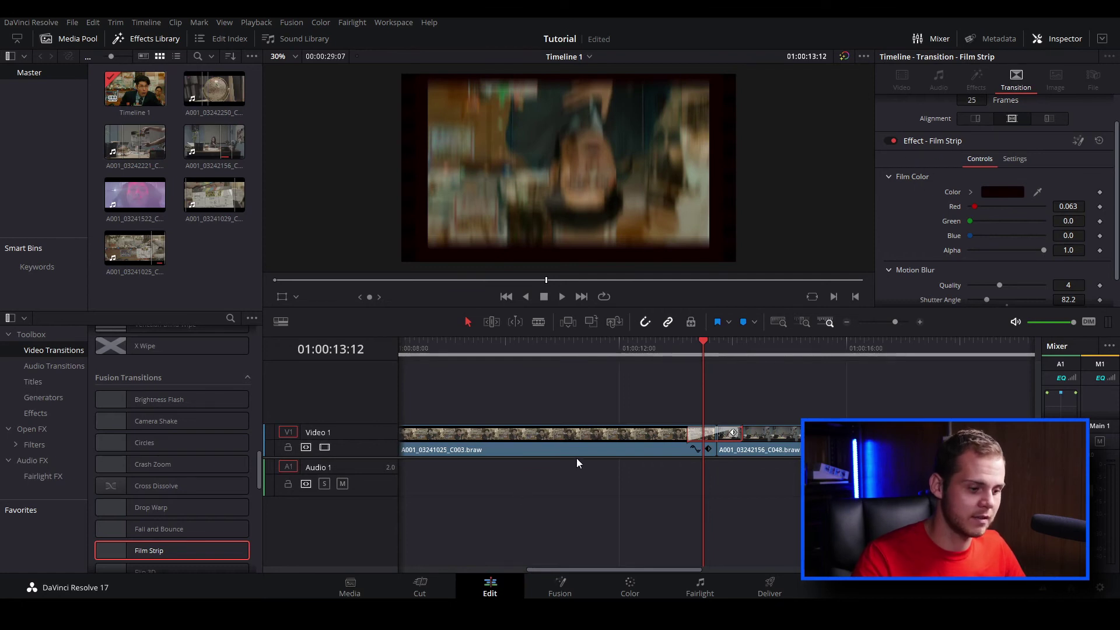
Step: Open the Film Strip transition in Fusion to show MediaIn1, MediaIn2, FilmStrip and MediaOut1
click(1079, 141)
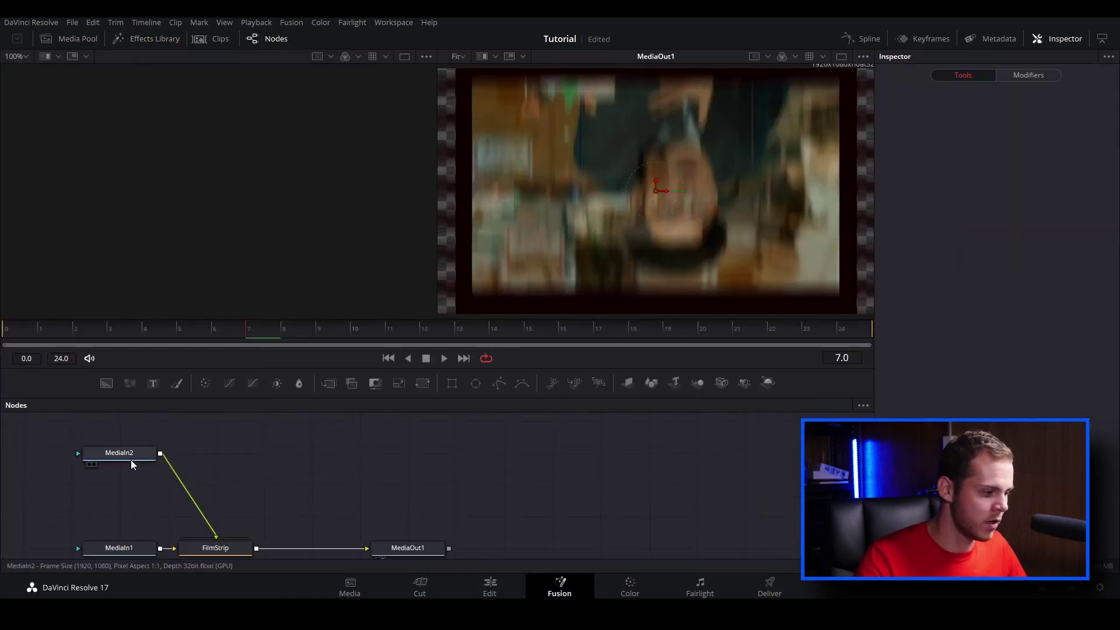
Step: Inspect MediaIn2 and MediaIn1, then move the FilmStrip node further right of MediaIn1
click(129, 458)
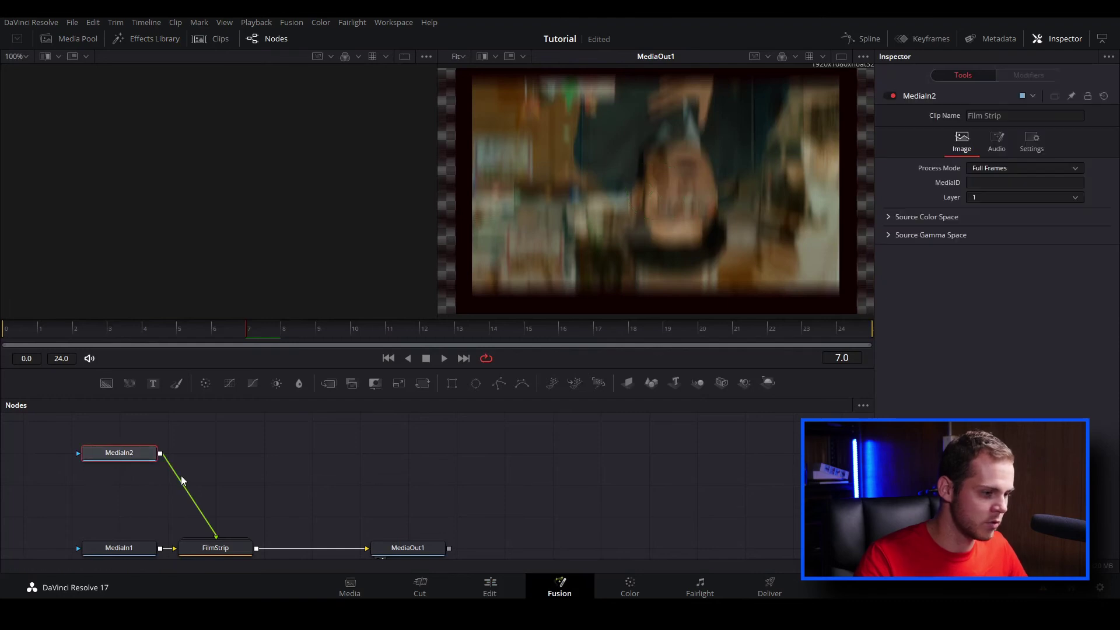
scroll(90, 543, down, 3)
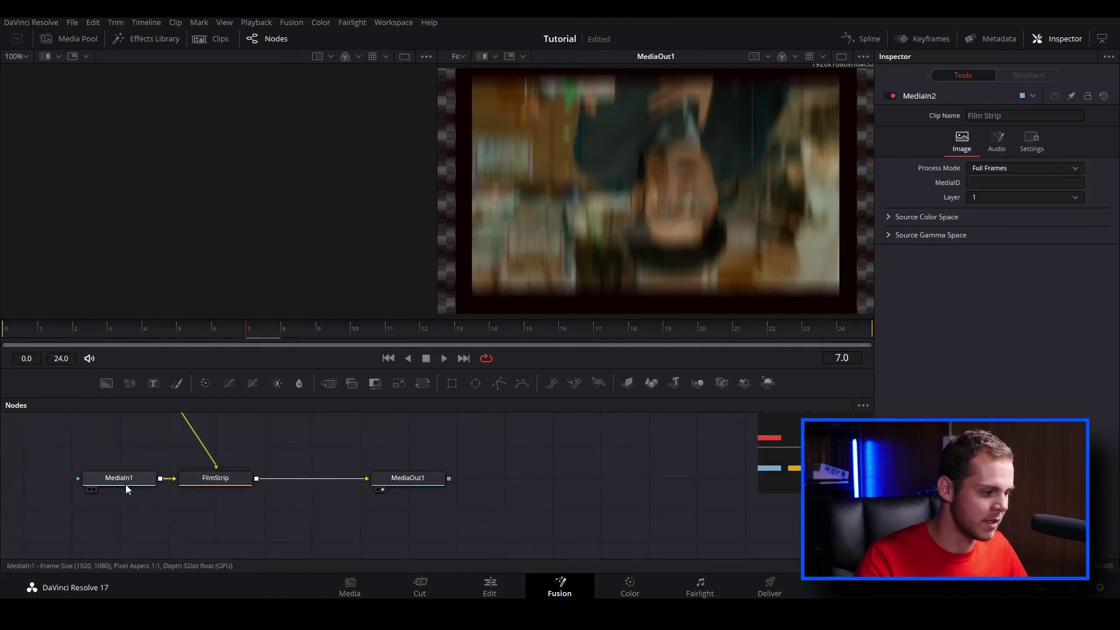
click(126, 484)
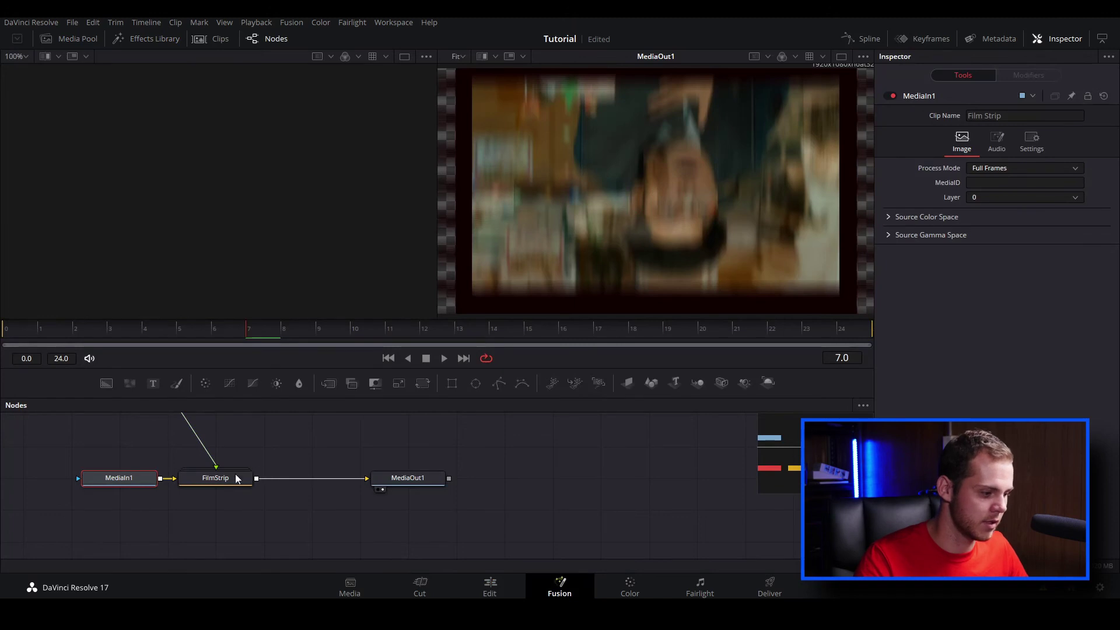
drag(236, 479, 282, 518)
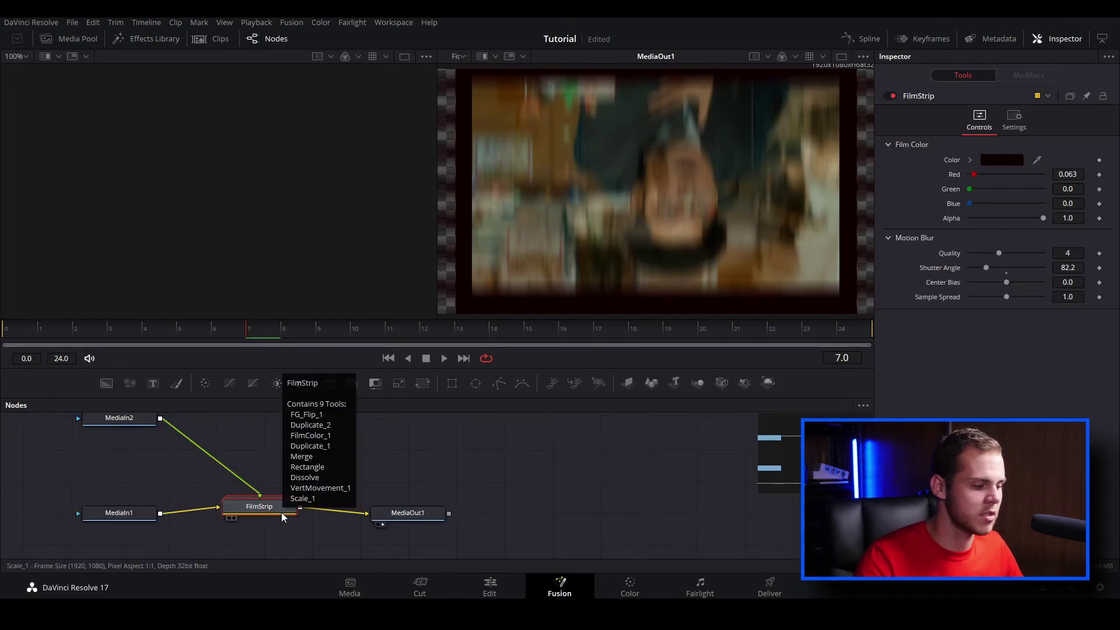
Step: Expand the FilmStrip node group to reveal the tools inside it
double_click(265, 509)
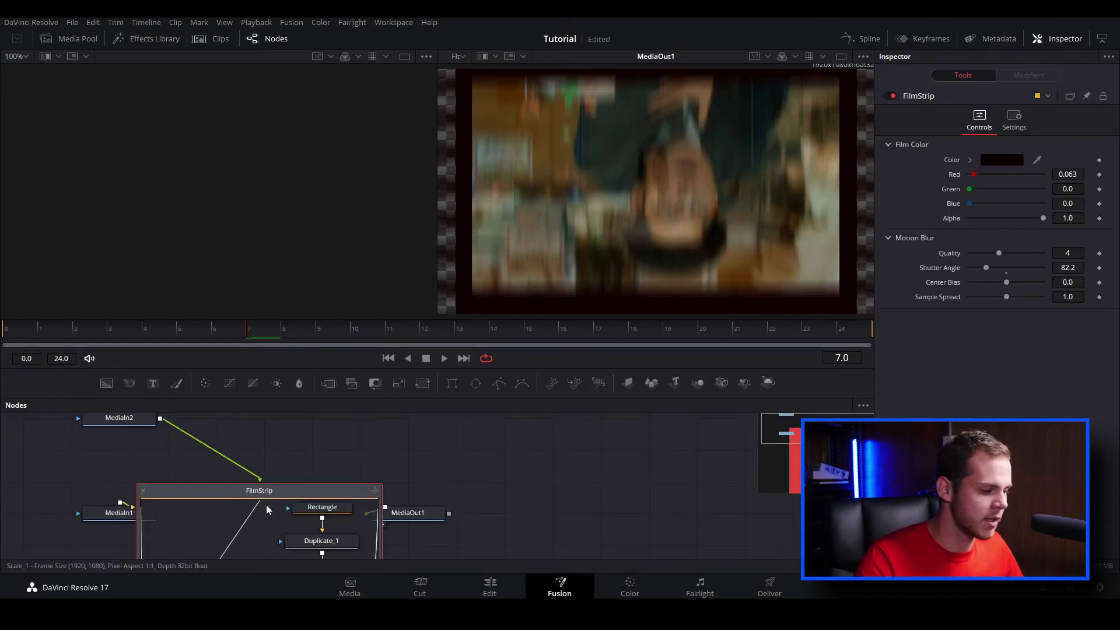
scroll(286, 509, down, 3)
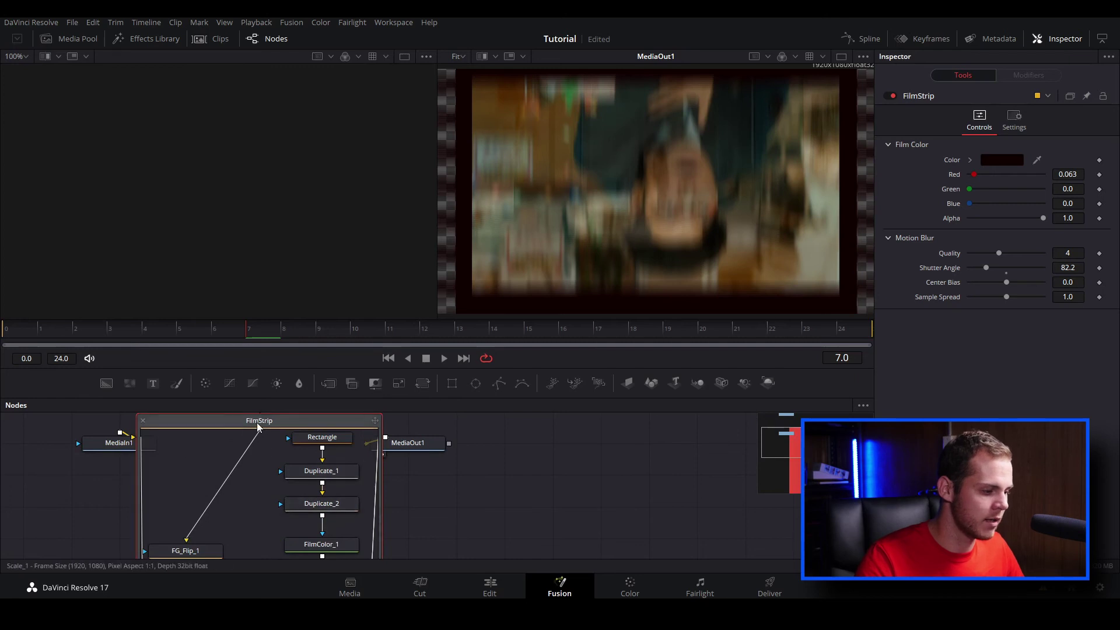
scroll(256, 423, down, 4)
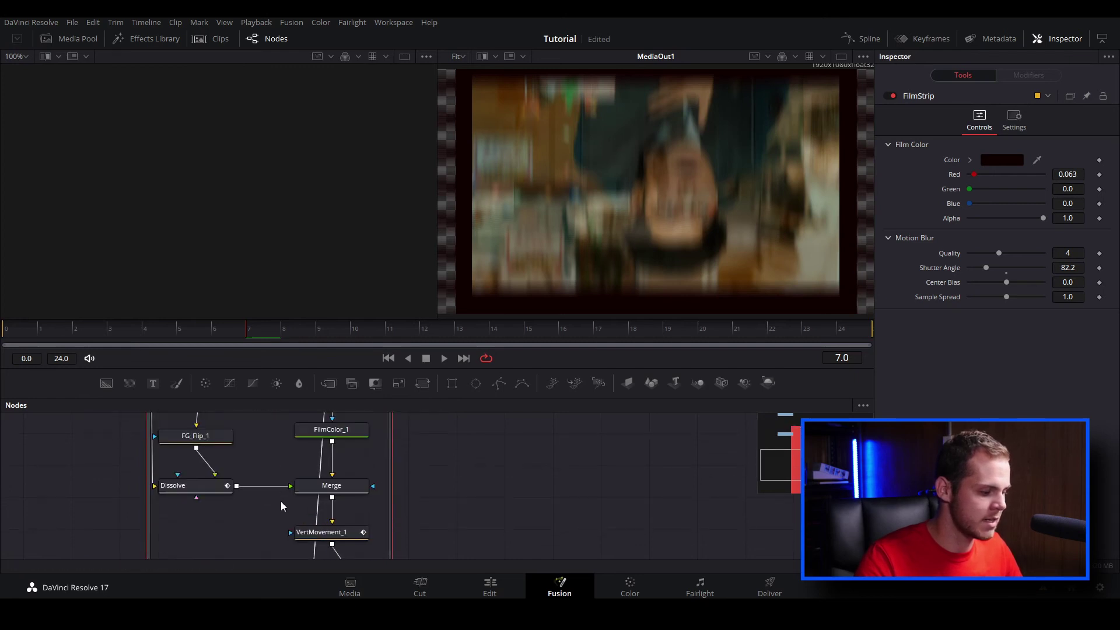
scroll(270, 523, down, 3)
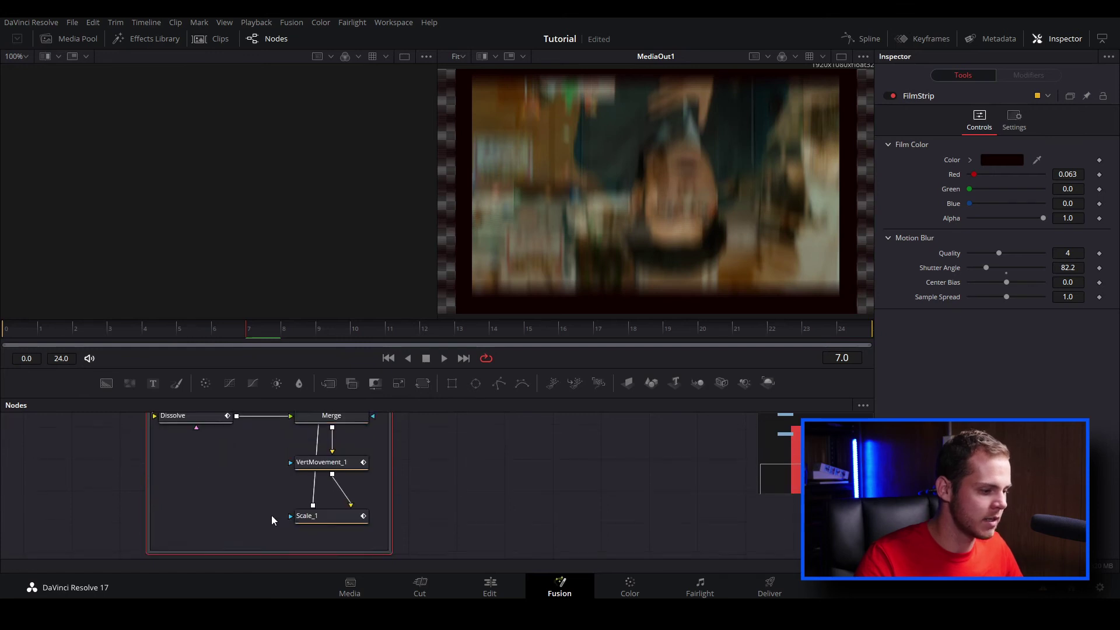
scroll(271, 516, up, 8)
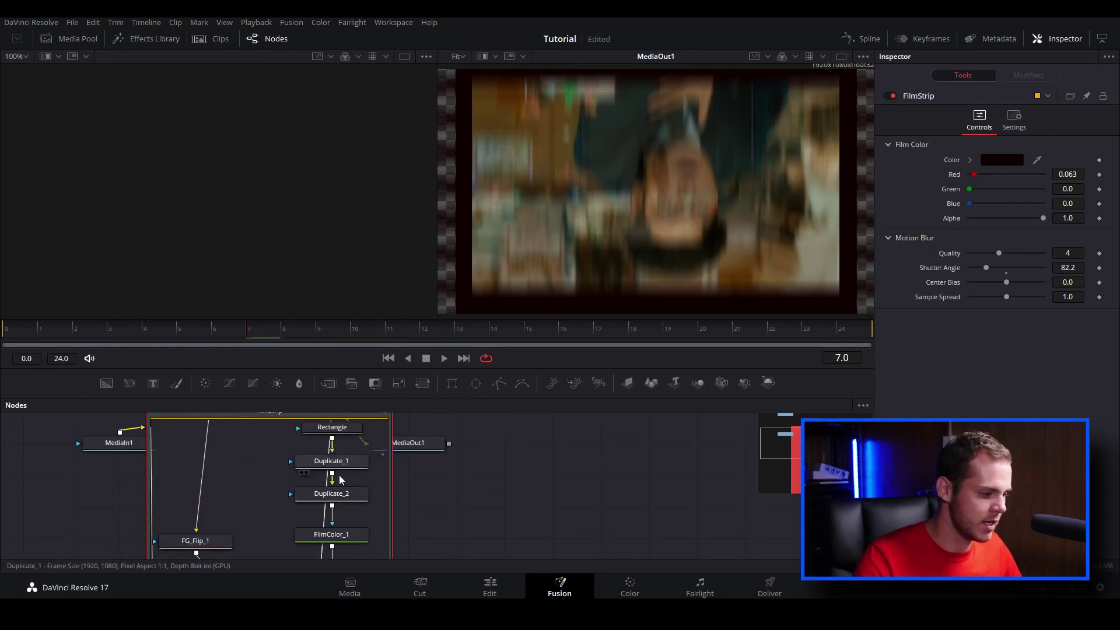
scroll(341, 480, up, 1)
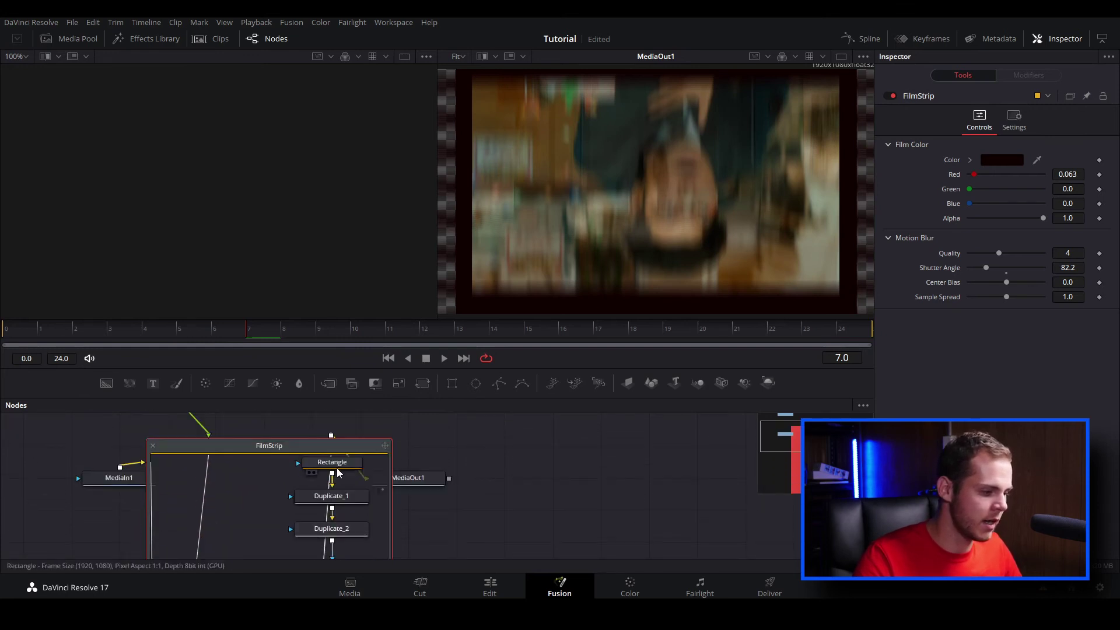
Step: Inspect the Rectangle, Dissolve, FG_Flip_1 and FilmColor_1 tools, expanding FilmColor_1's colour settings
click(337, 469)
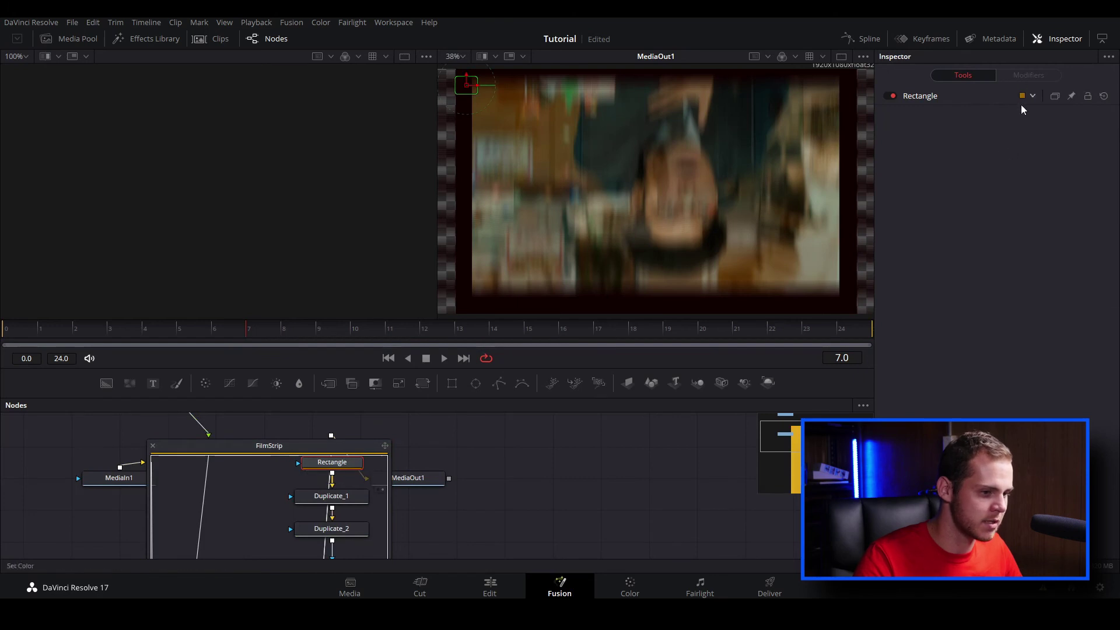
scroll(270, 496, up, 1)
scroll(271, 496, down, 3)
click(176, 556)
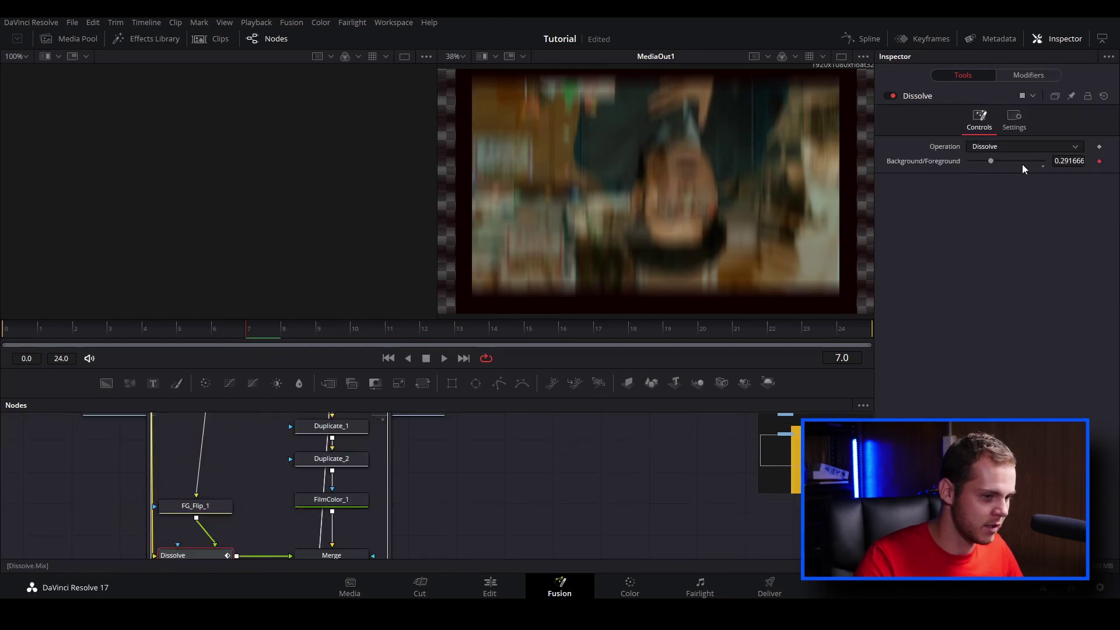
click(220, 506)
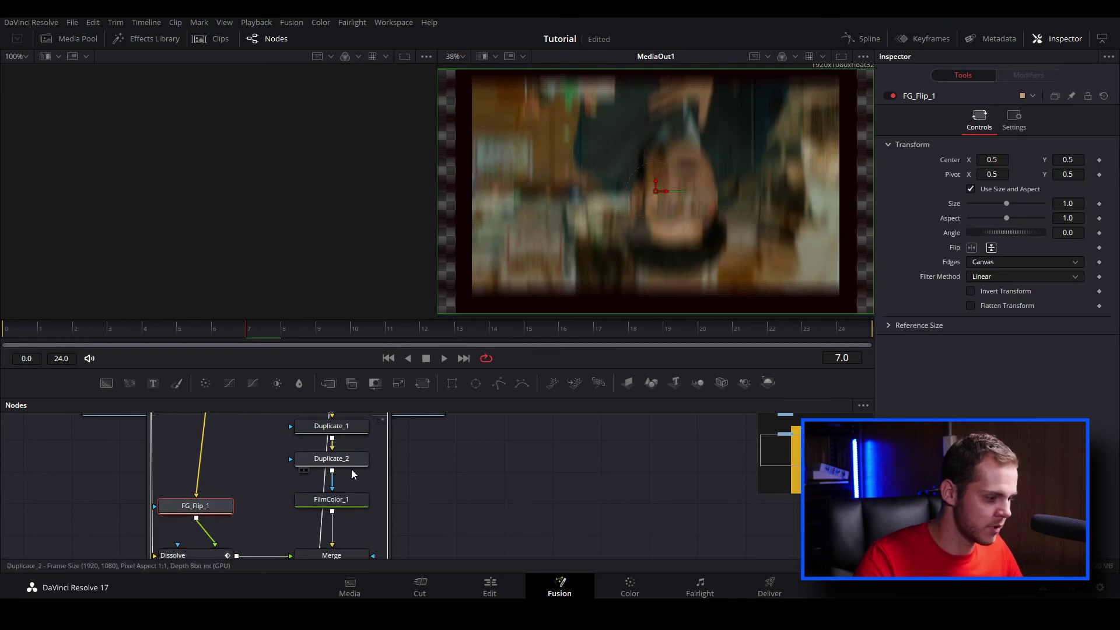
click(347, 505)
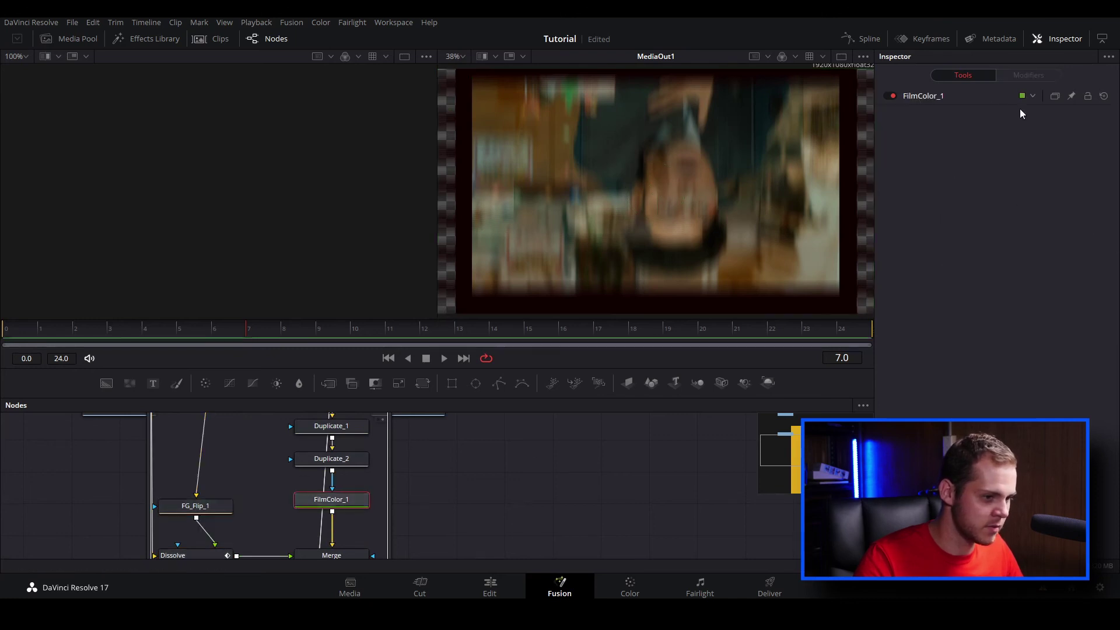
click(994, 102)
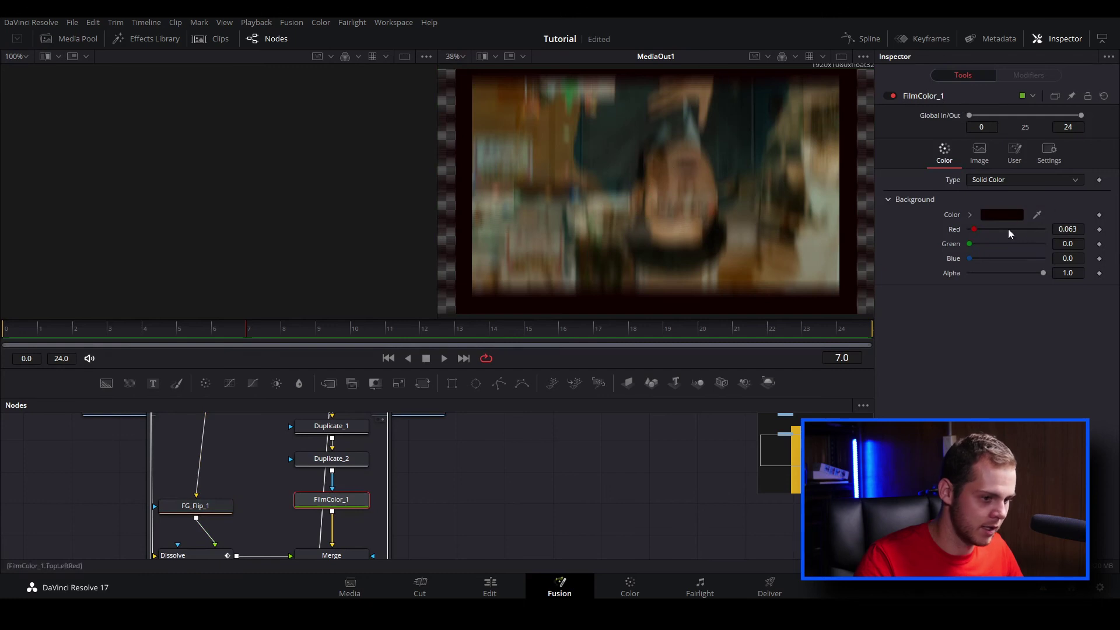
Step: Set the Rectangle tool's Soft Edge to 0.0236
scroll(343, 439, up, 2)
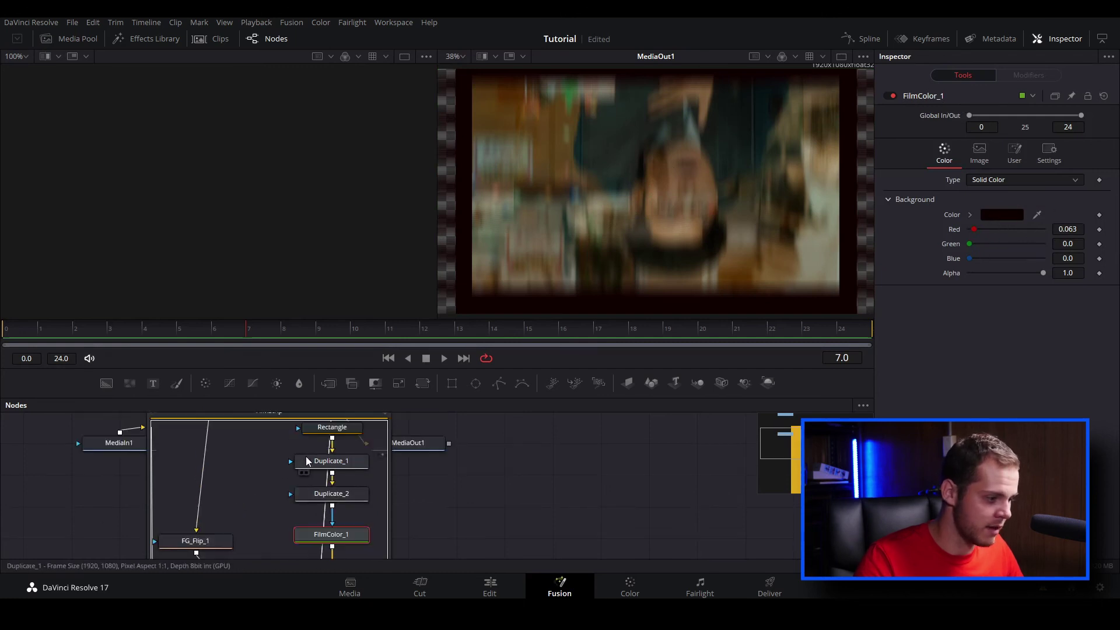
click(342, 433)
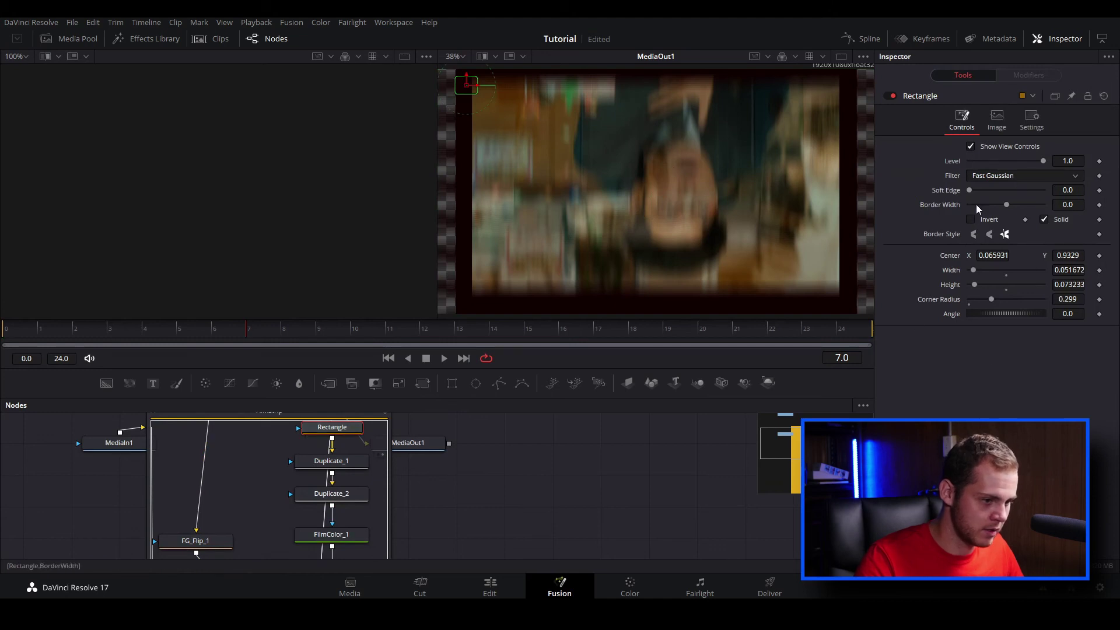
drag(970, 192, 980, 192)
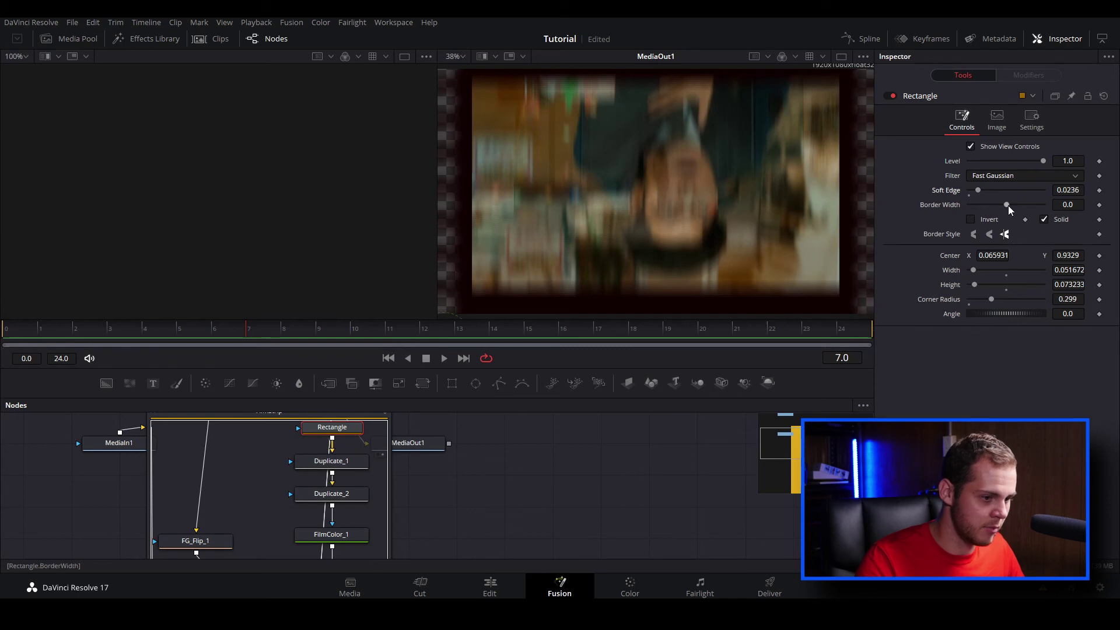
Step: Set the Rectangle's Border Width to 0.01, then review the Merge, VertMovement_1, Scale_1 chain
click(1009, 206)
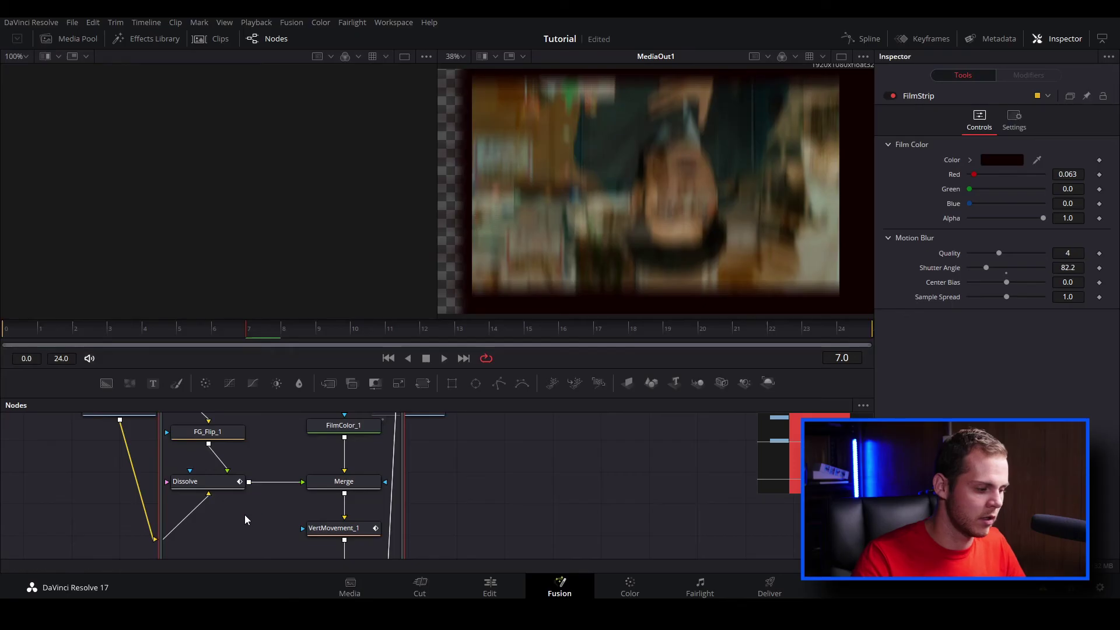
scroll(270, 505, down, 4)
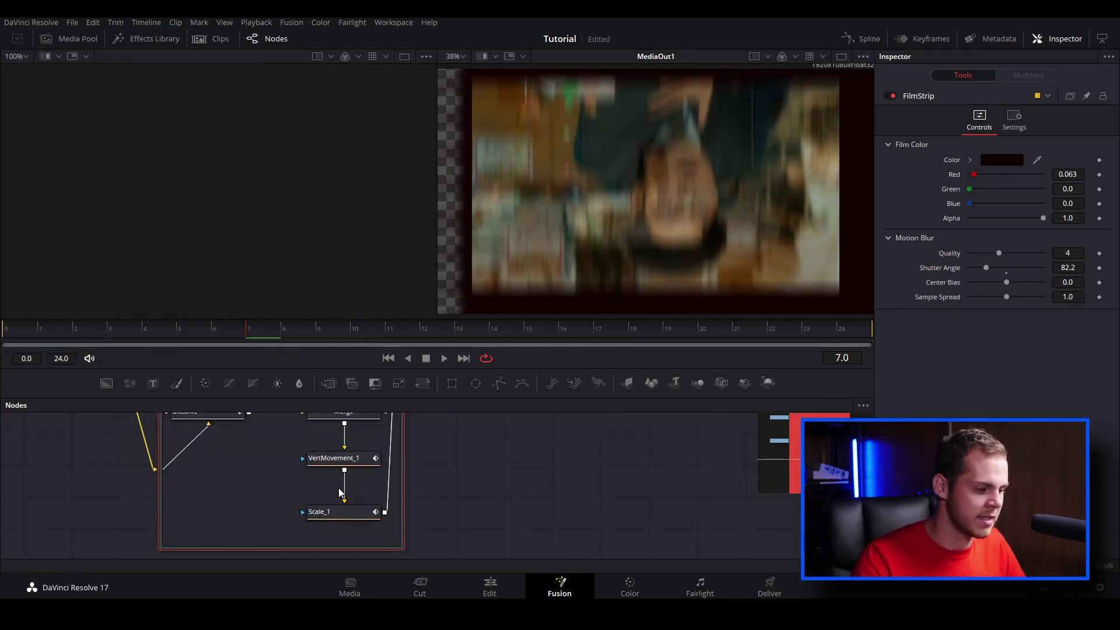